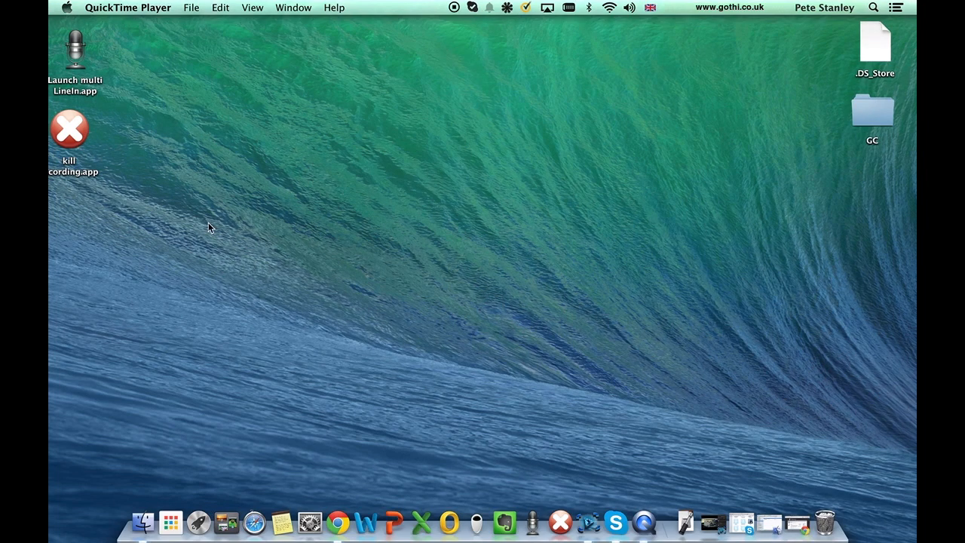
Switch to Chrome and view the Soundflower downloads page alongside the LineIn freebies page.
left_click(339, 528)
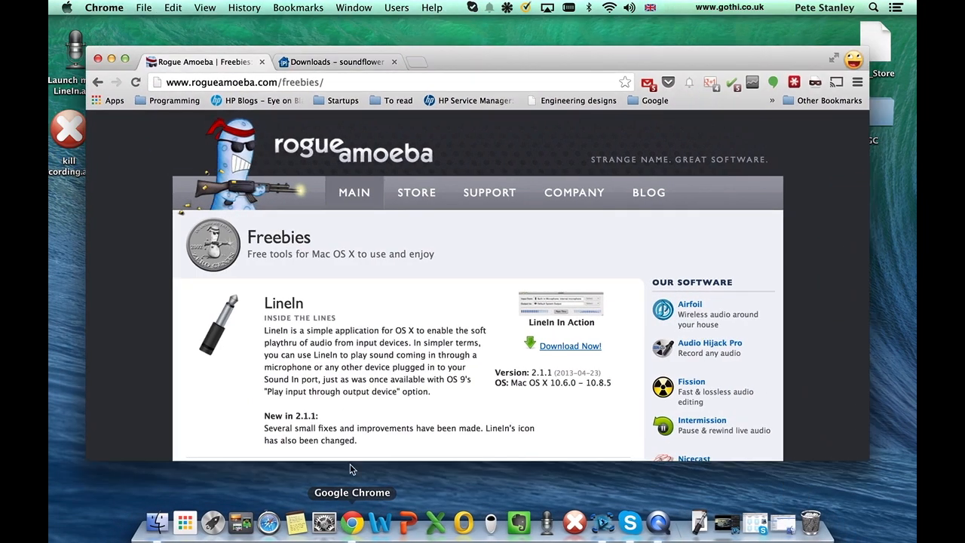
left_click(329, 65)
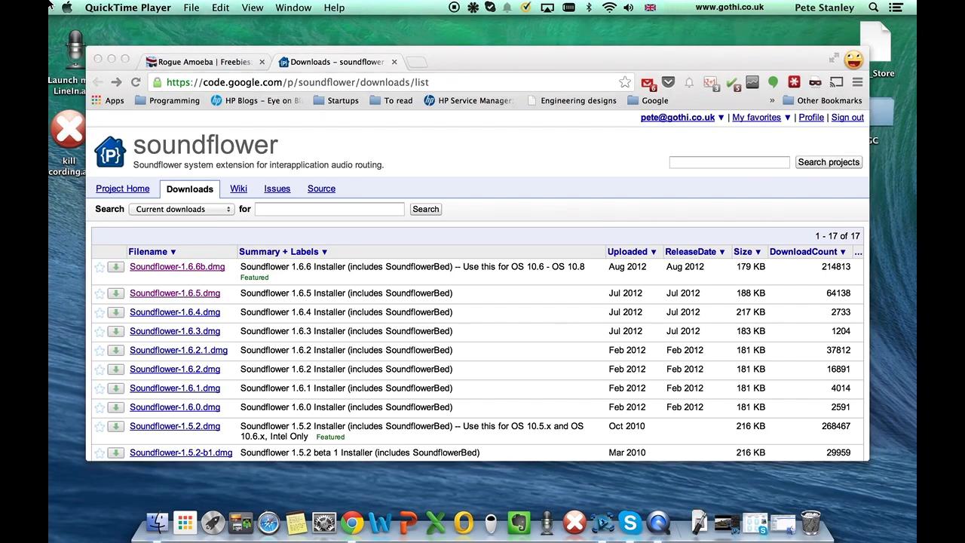
In Finder's Downloads folder, duplicate LineIn.app and rename the copy LineIn 2.app.
left_click(158, 522)
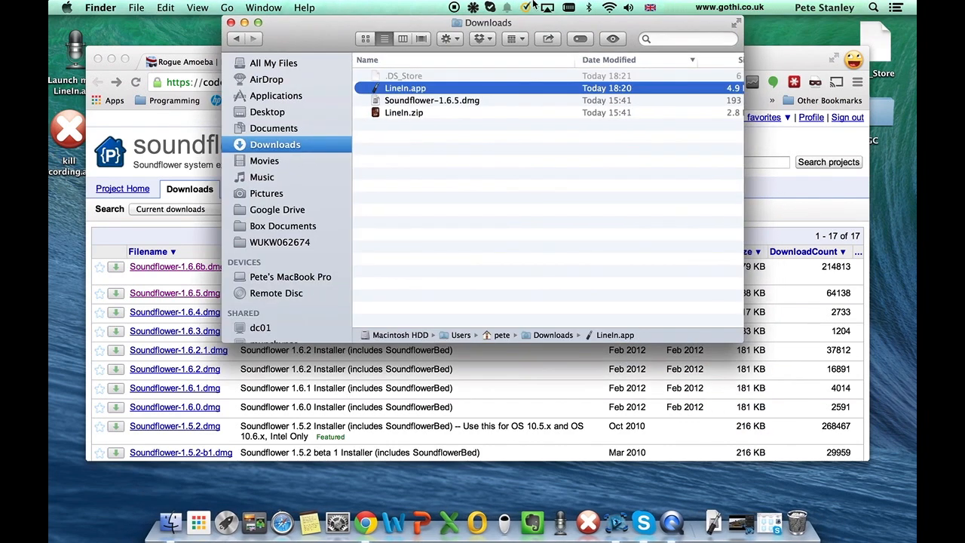
right_click(431, 87)
left_click(469, 184)
left_click(437, 89)
key("Right")
key("BackSpace")
key("BackSpace")
key("BackSpace")
key("BackSpace")
type("2")
key("Return")
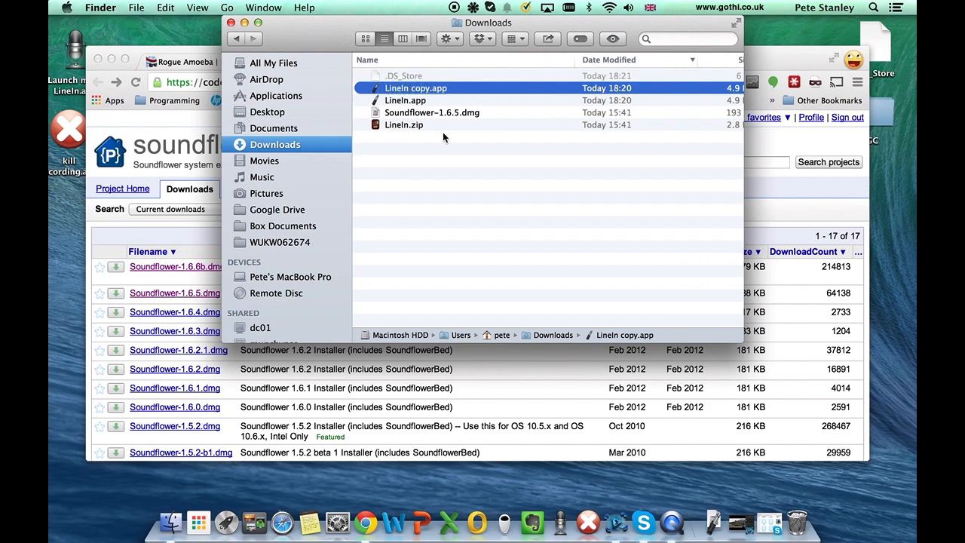
Duplicate the original LineIn.app once more and rename this copy LineIn 3.app.
left_click(417, 100)
right_click(417, 100)
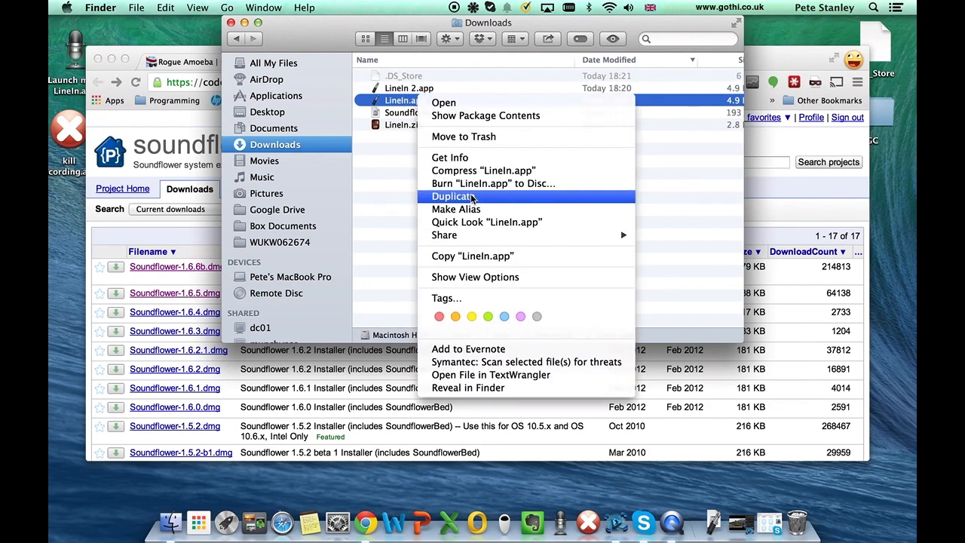
left_click(430, 98)
left_click(427, 101)
key("Right")
key("BackSpace")
key("BackSpace")
key("BackSpace")
key("BackSpace")
type("3")
key("Return")
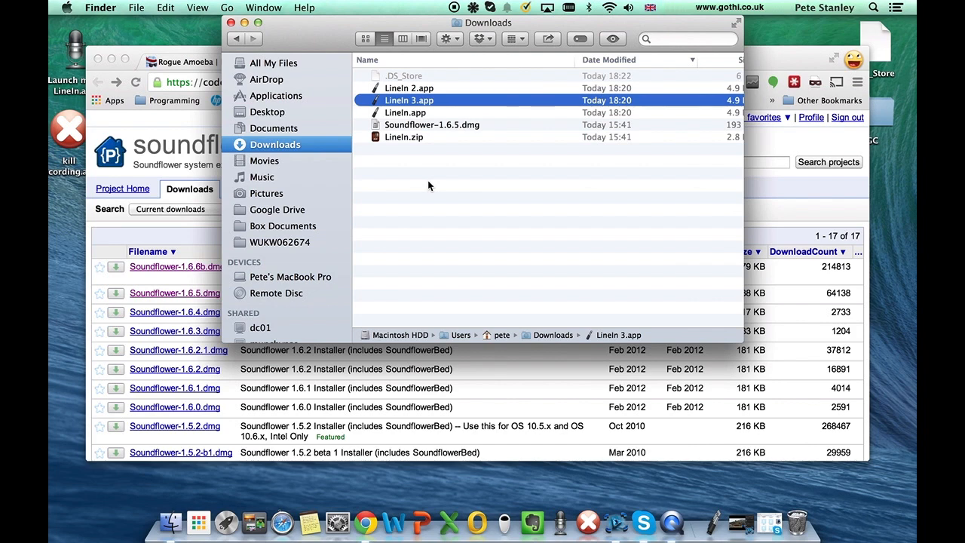
Launch Soundflowerbed and check the output devices offered for its 2ch and 64ch channels.
key("F4")
type("sound")
key("Return")
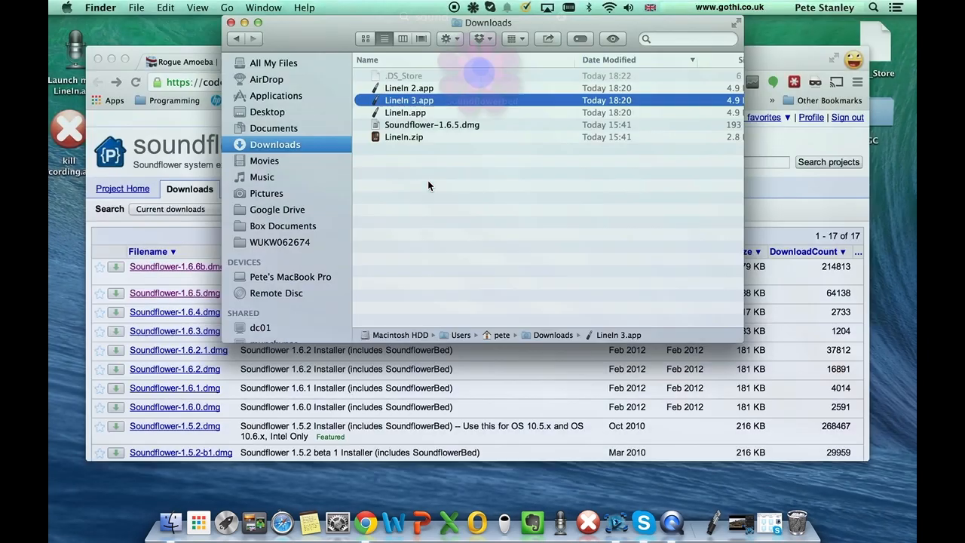
left_click(473, 7)
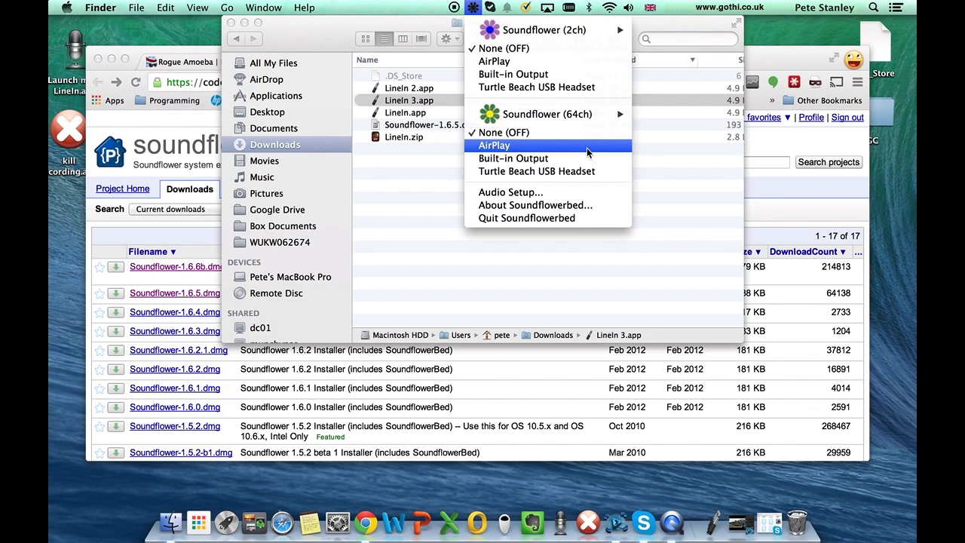
left_click(372, 249)
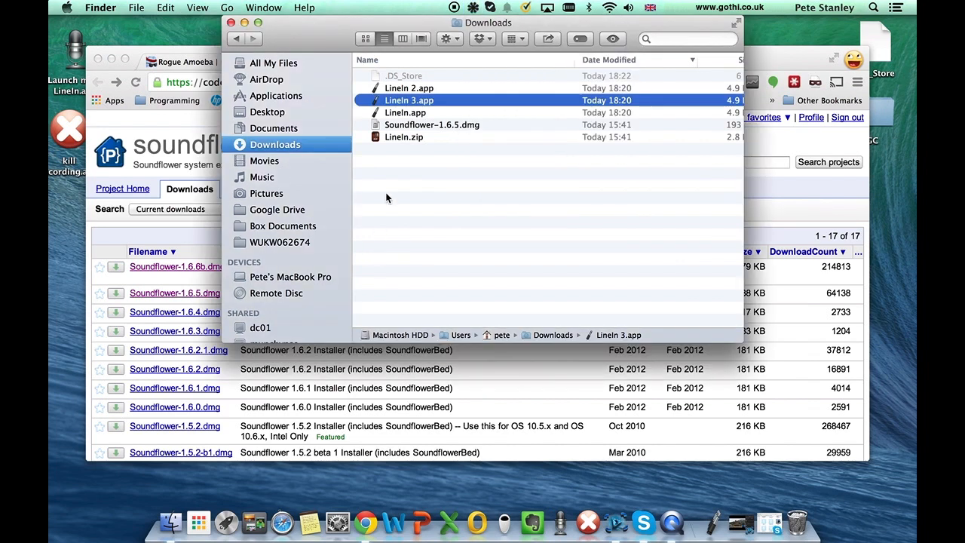
Open LineIn.app and pass audio through from Turtle Beach USB Headset to Soundflower (2ch).
double_click(404, 112)
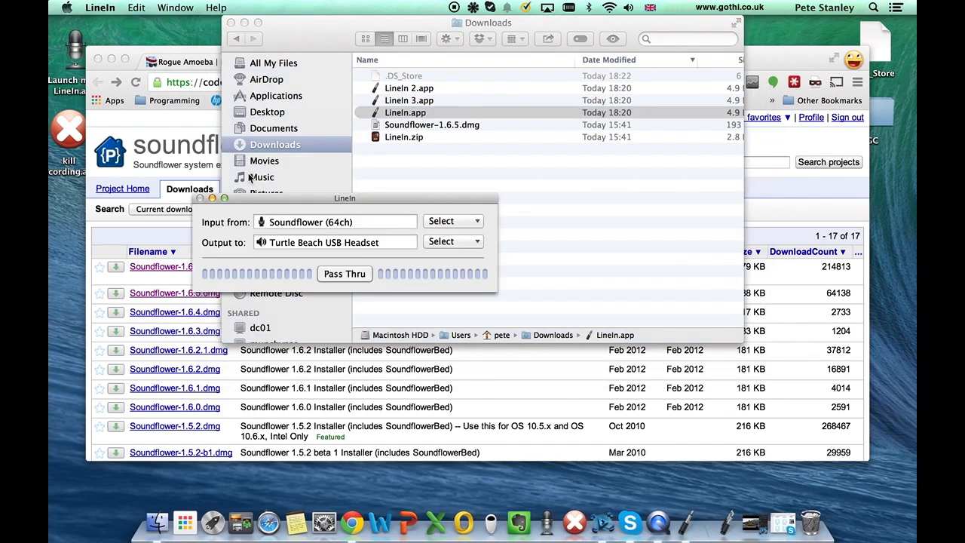
left_click_drag(295, 200, 229, 166)
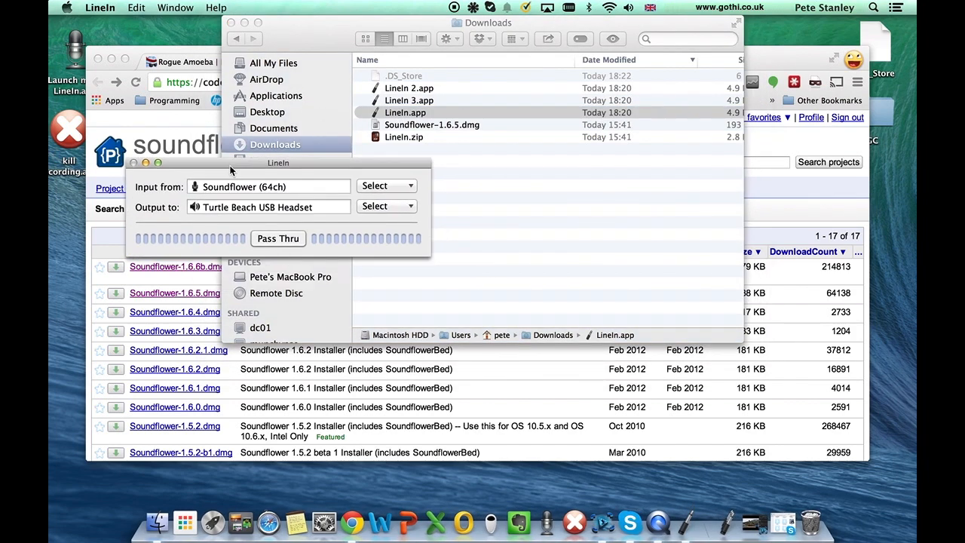
left_click(377, 187)
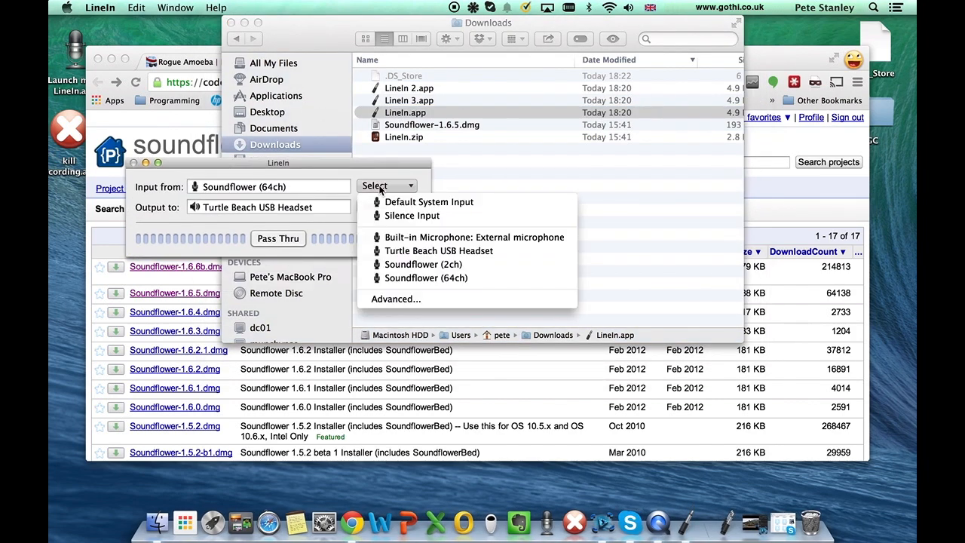
left_click(427, 252)
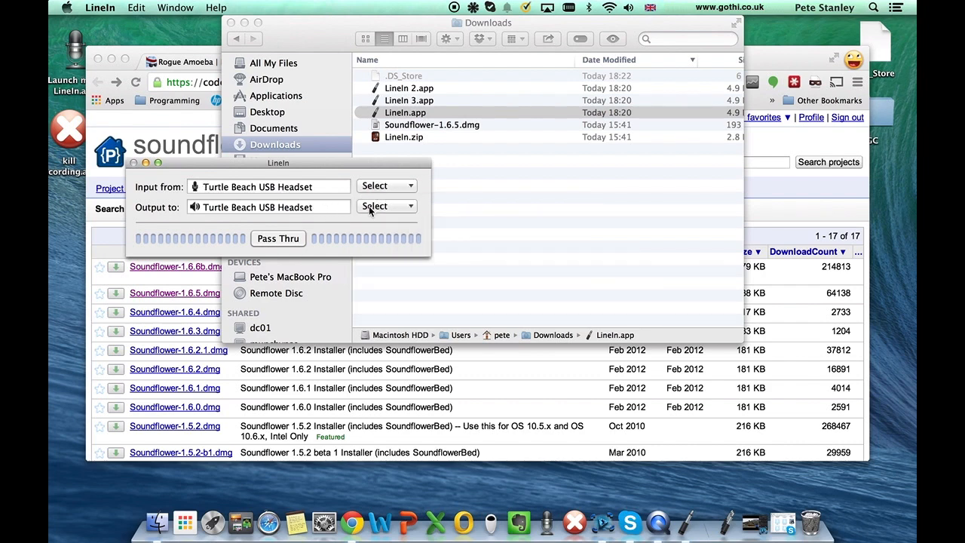
left_click(384, 207)
left_click(417, 299)
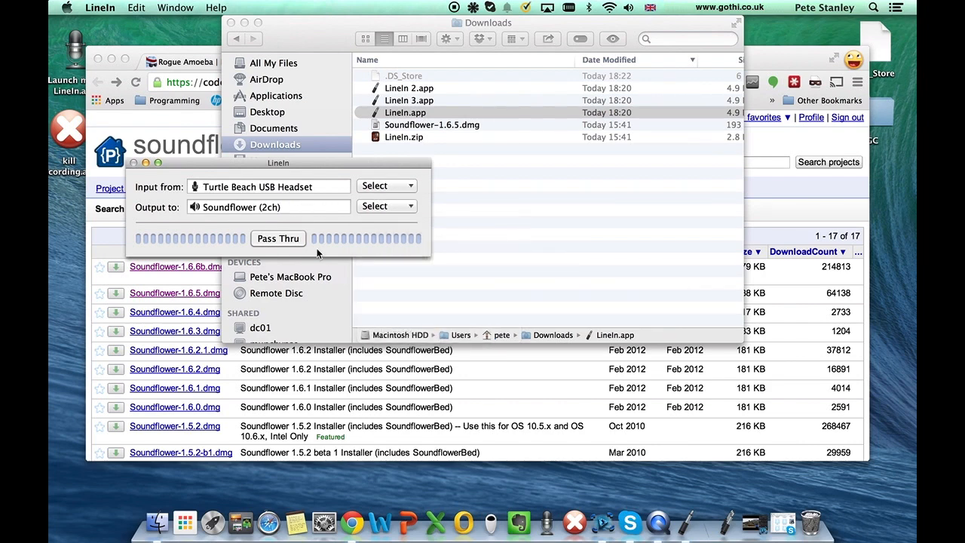
left_click(287, 239)
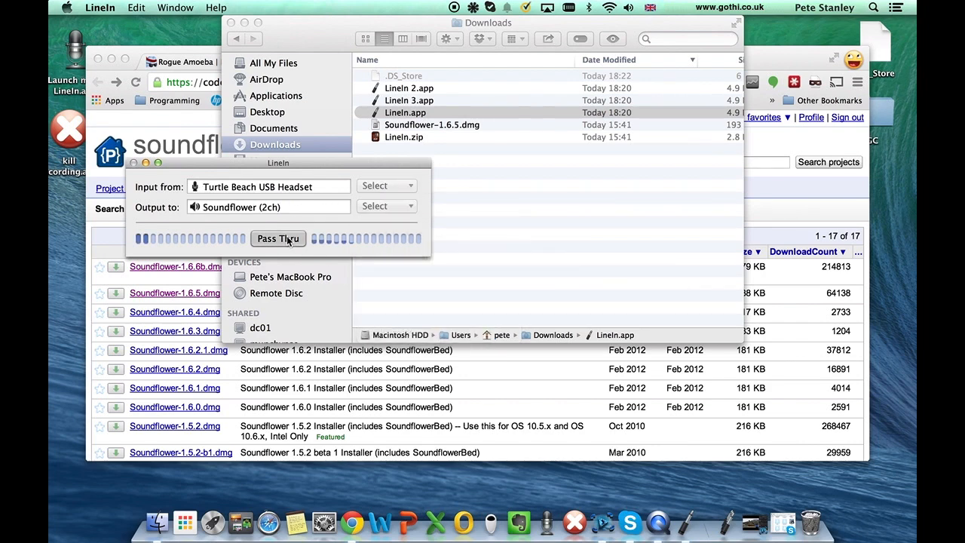
Open LineIn 2.app, set its output to Soundflower (2ch) and start passing Soundflower (64ch) audio through.
left_click(402, 89)
double_click(402, 89)
left_click_drag(309, 163, 437, 316)
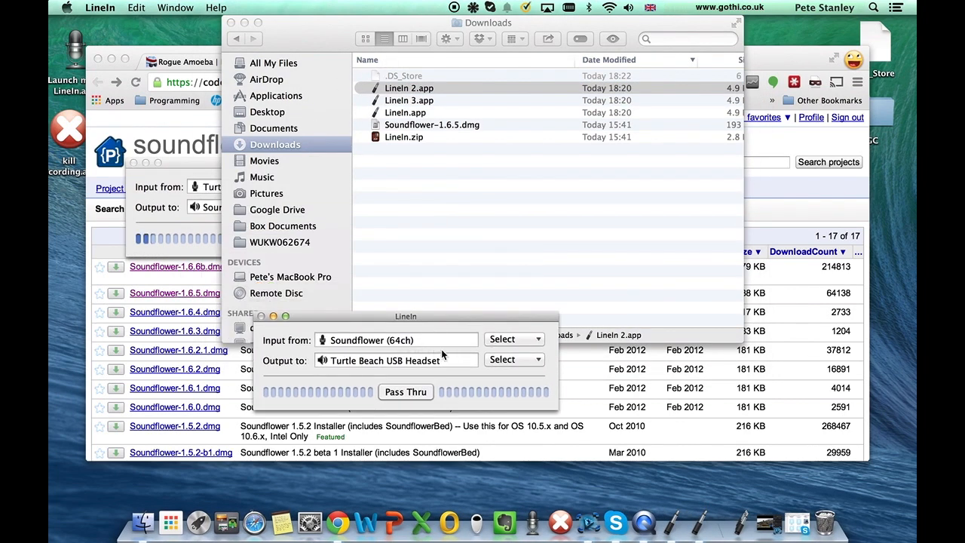
left_click(503, 360)
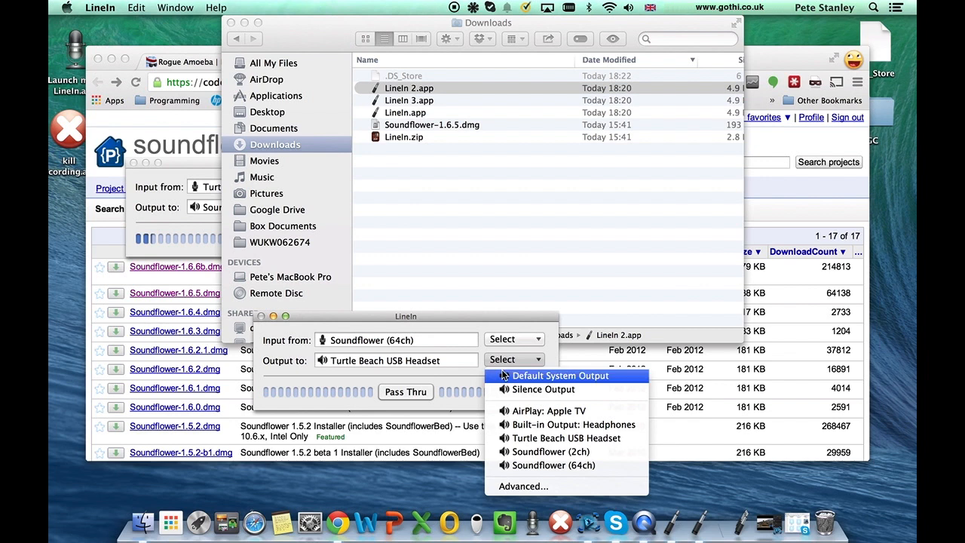
left_click(554, 453)
left_click(409, 391)
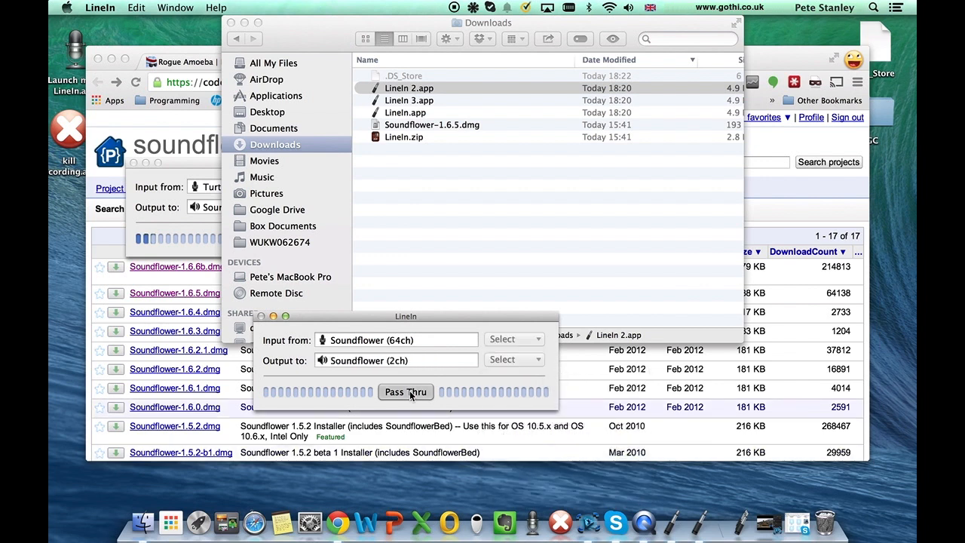
left_click_drag(386, 321, 243, 324)
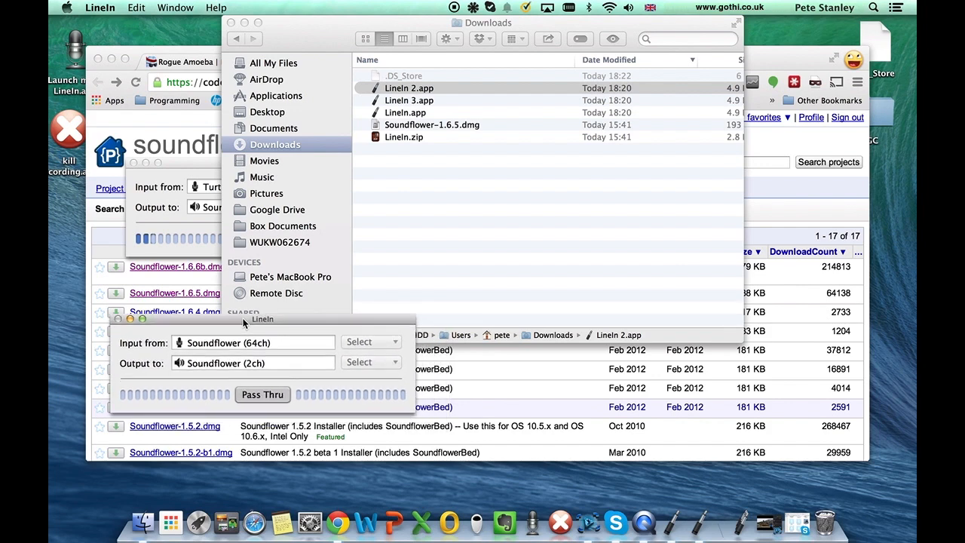
Open LineIn 3.app and start passing audio through from Soundflower (64ch) to Turtle Beach USB Headset.
double_click(405, 100)
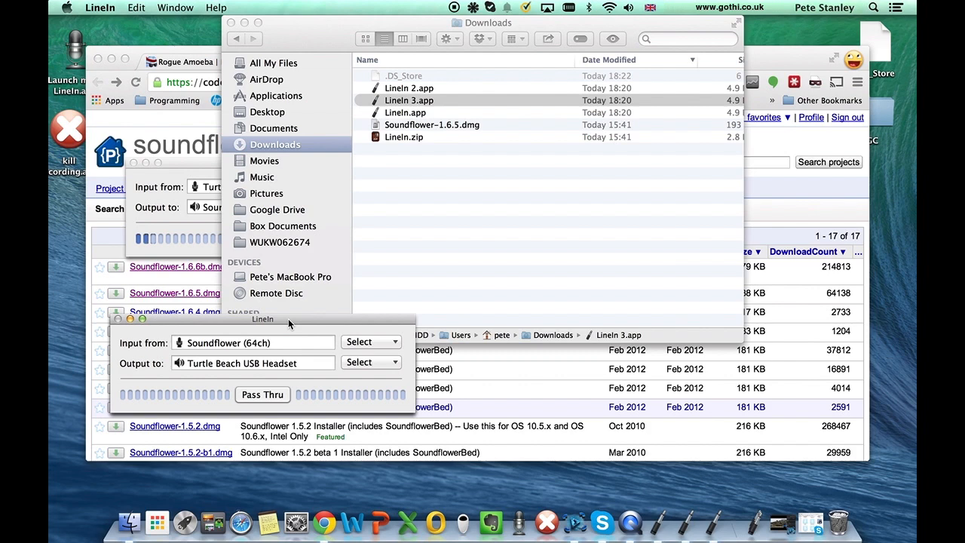
left_click_drag(288, 318, 532, 188)
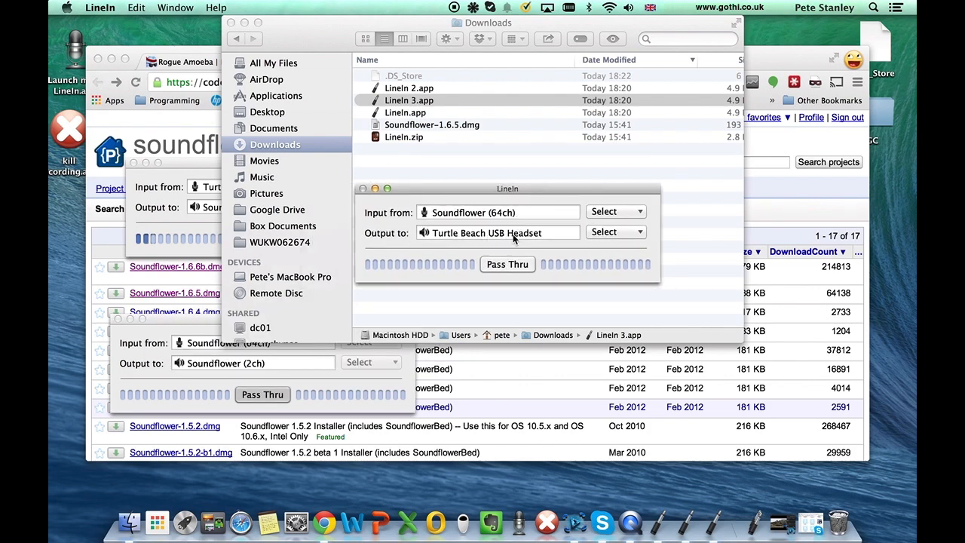
left_click(513, 265)
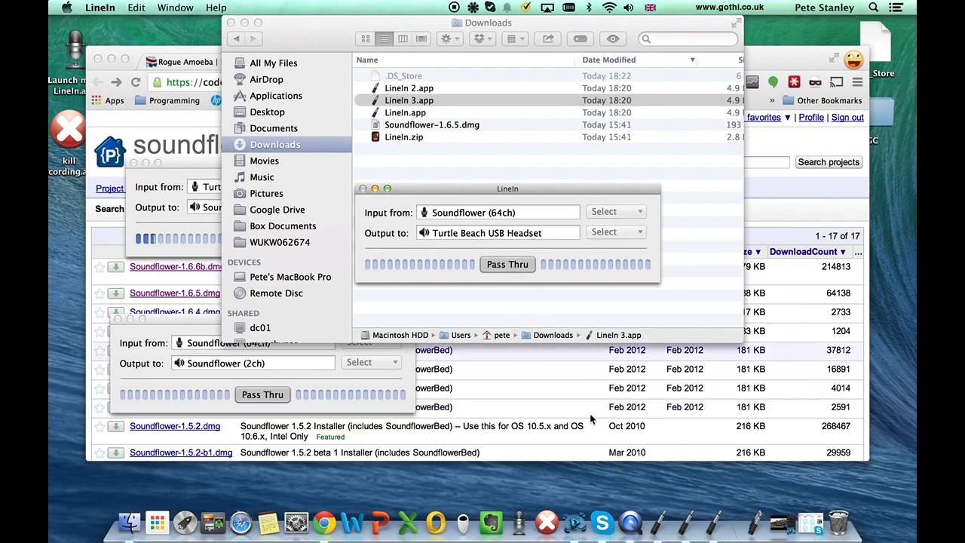
Switch to Skype, review the microphone and speaker devices in its Audio/Video preferences, and close them.
left_click(604, 524)
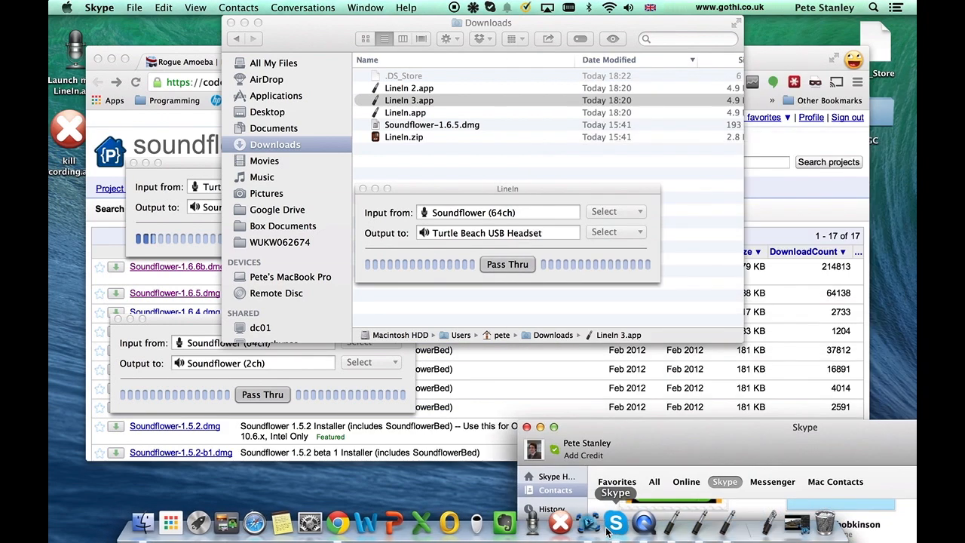
key("super+comma")
left_click_drag(527, 40, 543, 306)
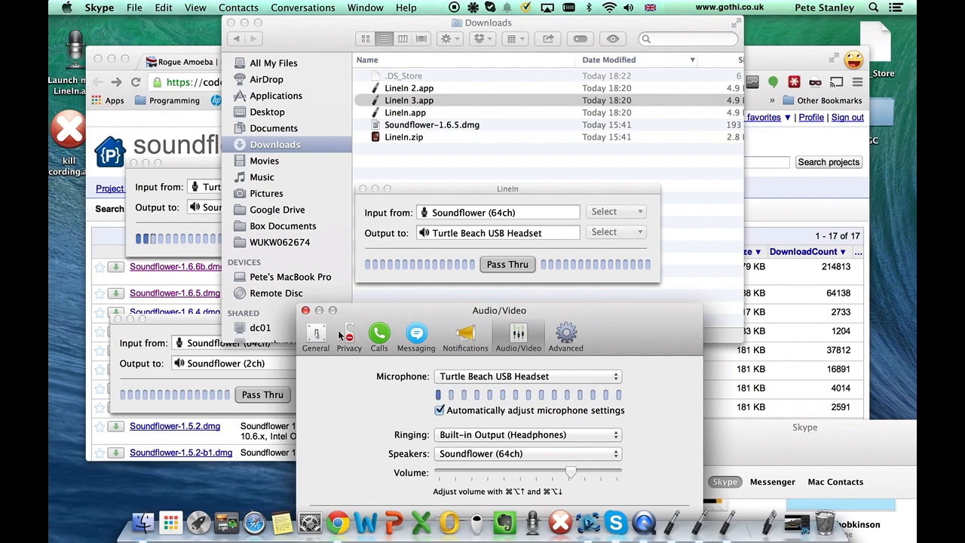
left_click(305, 310)
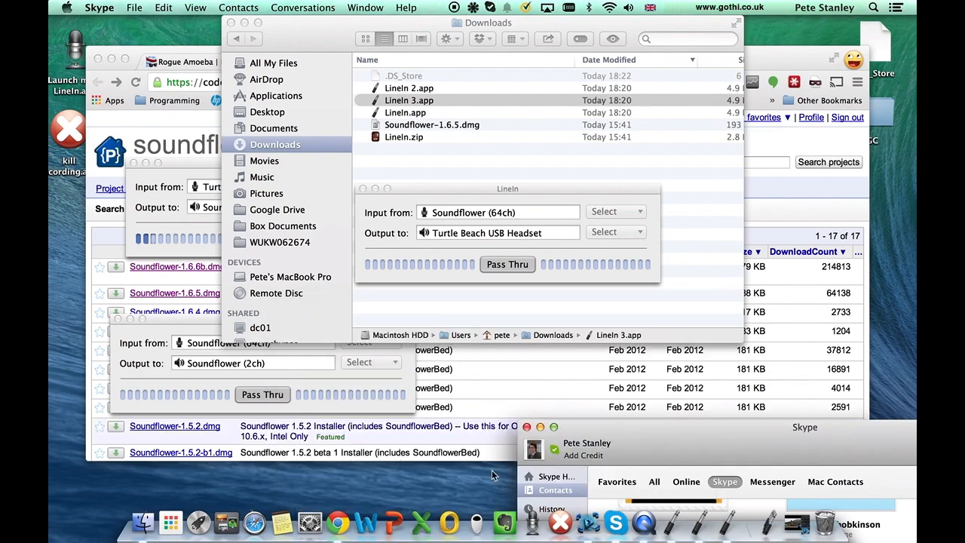
Switch to Game Capture HD and choose Soundflower (2ch) as the live commentary audio input.
left_click(592, 520)
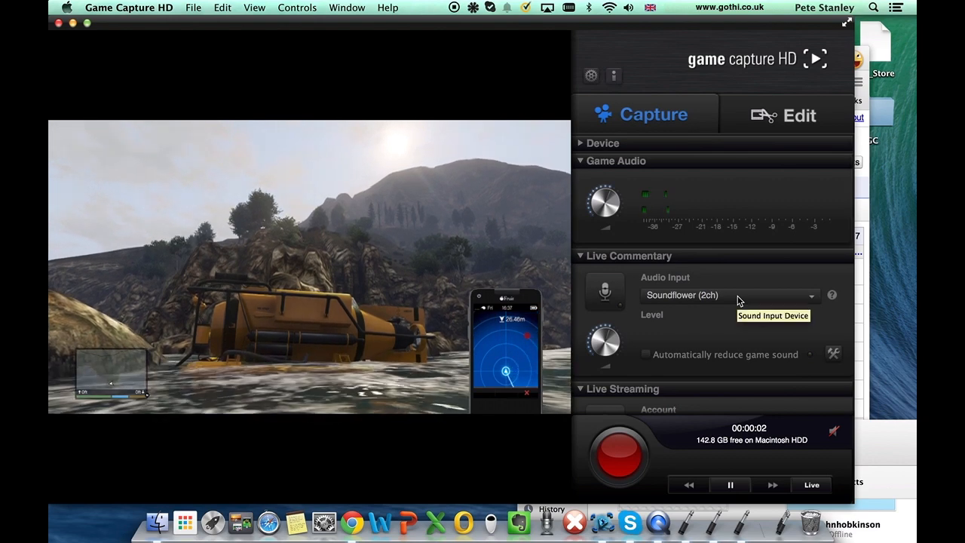
left_click(737, 295)
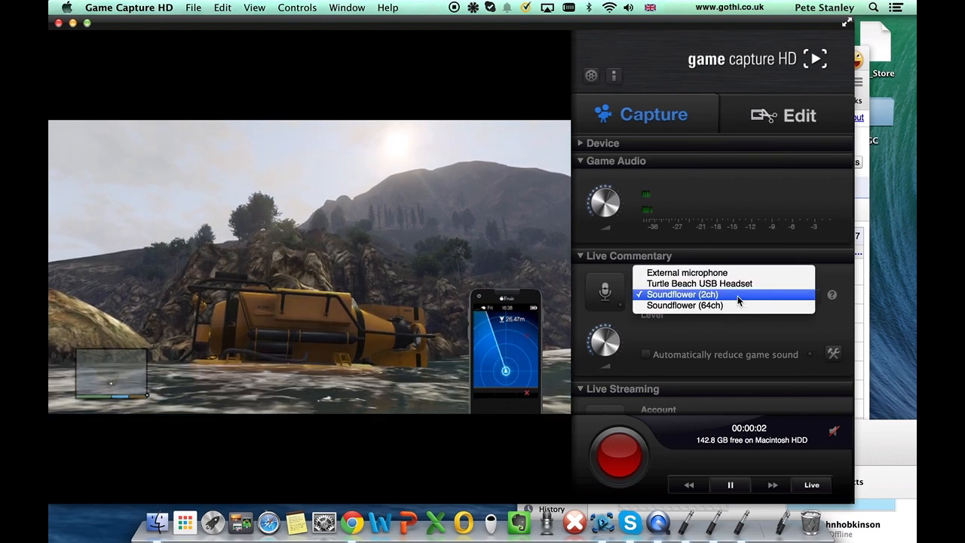
left_click(738, 296)
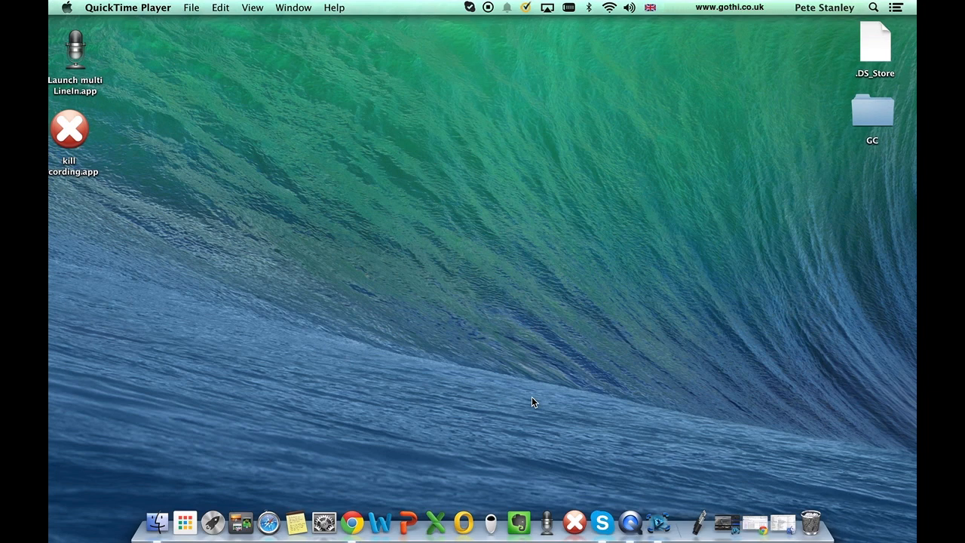
Launch Automator and create a new document of type Application.
key("F4")
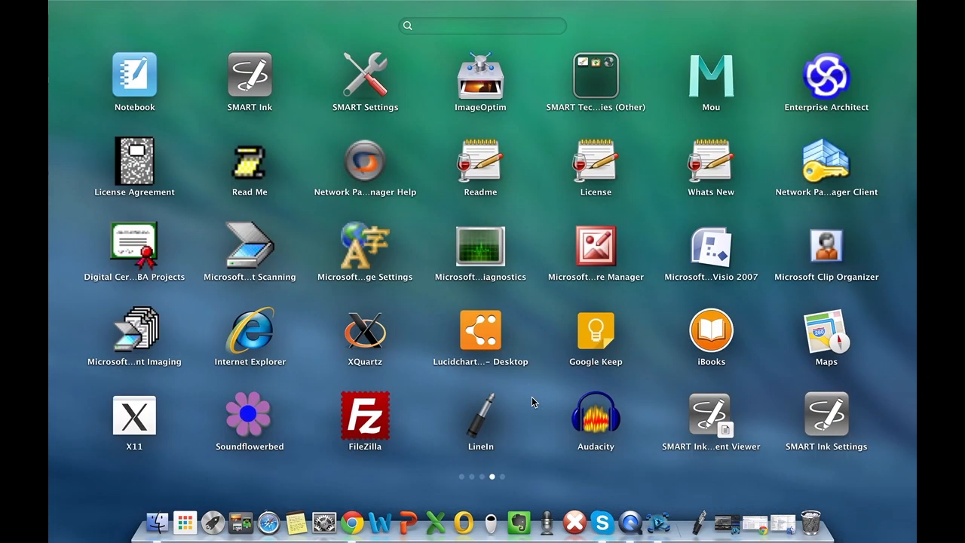
type("auto")
key("Return")
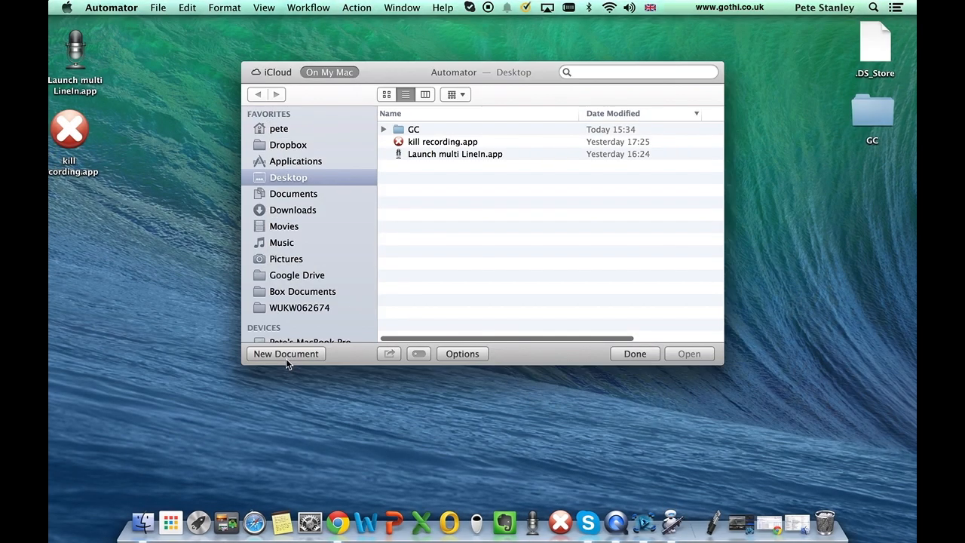
left_click(285, 356)
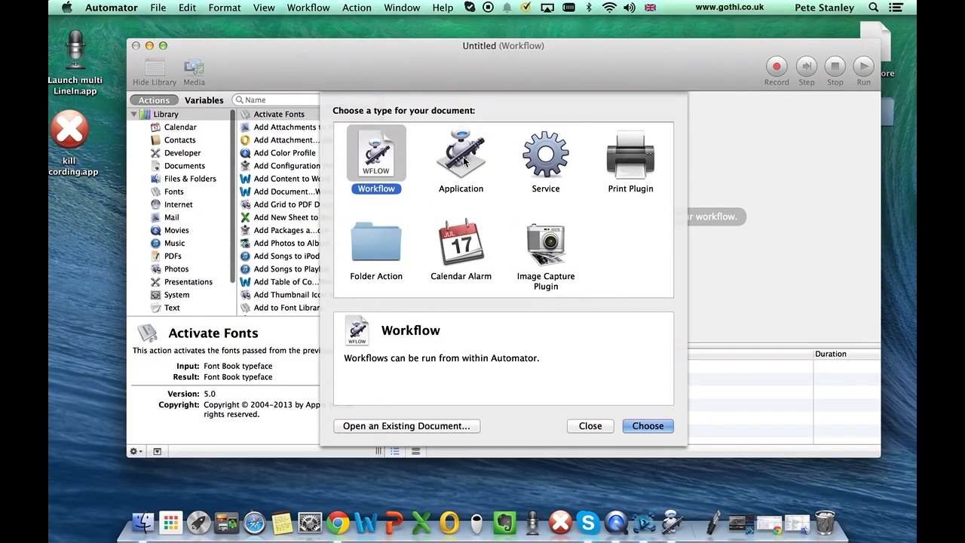
double_click(462, 158)
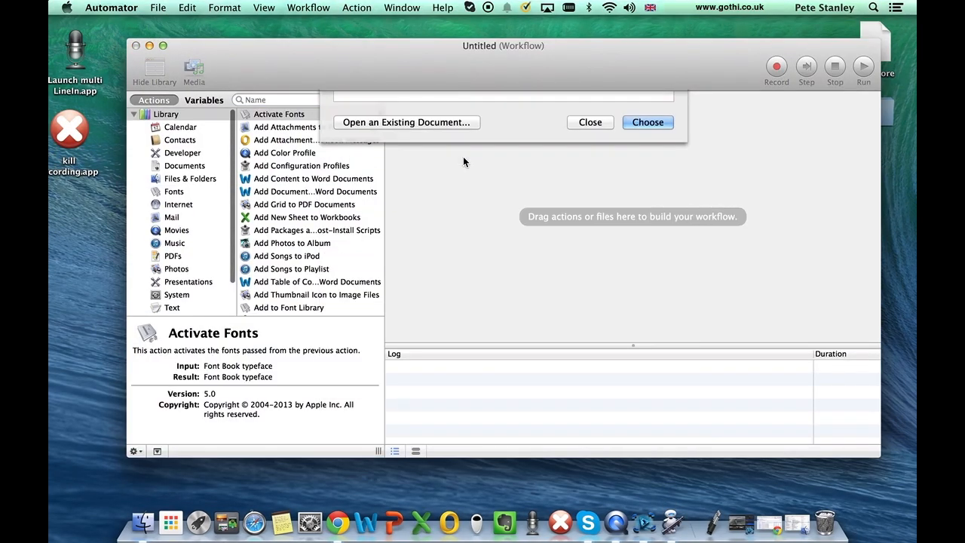
Add four Launch Application actions from the Utilities library to the workflow.
scroll(169, 219, "down", 3)
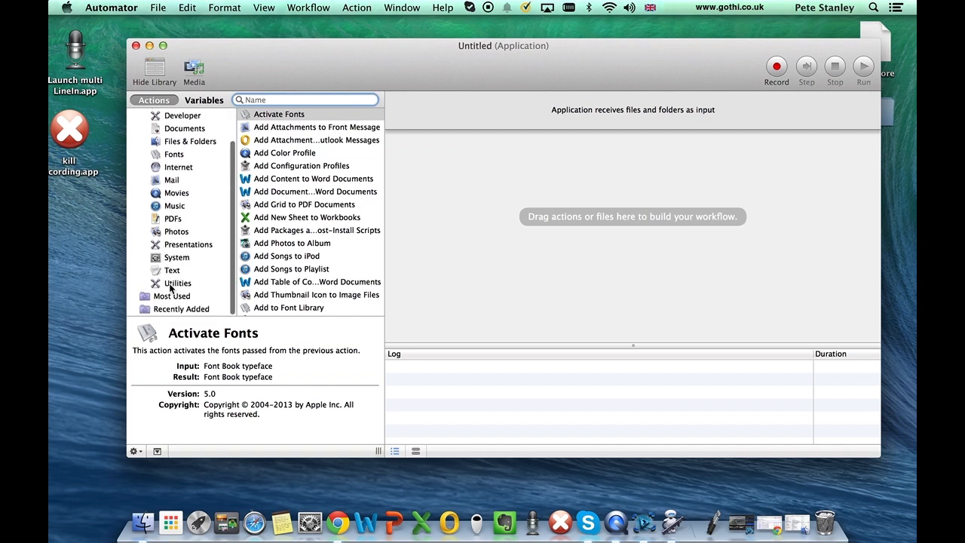
left_click(169, 283)
double_click(284, 218)
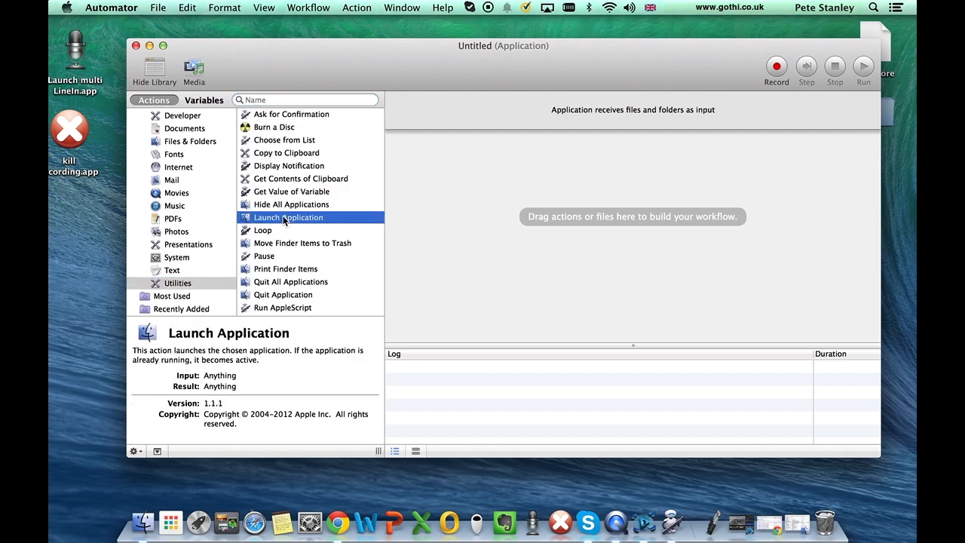
double_click(283, 218)
double_click(284, 218)
double_click(283, 218)
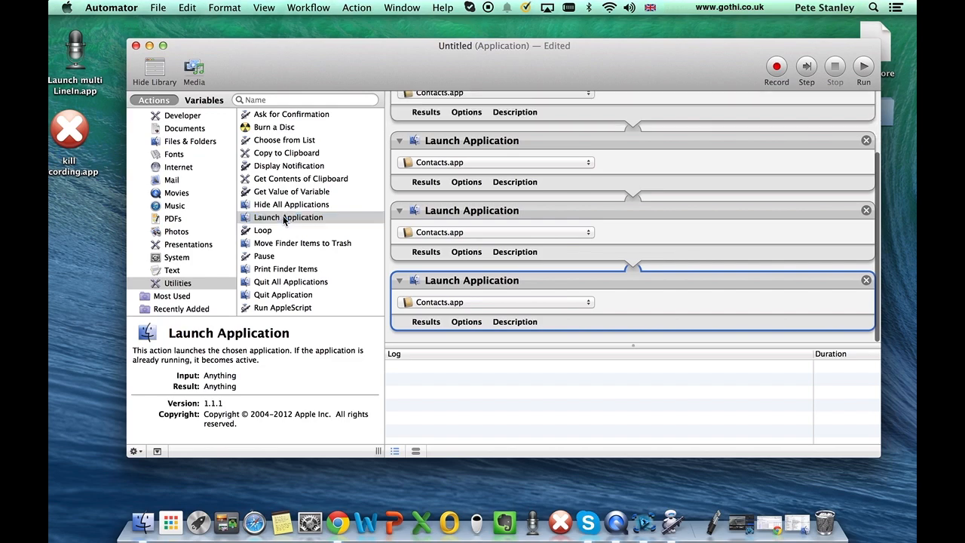
Set the first Launch Application action to Soundflowerbed.app from the Soundflower folder in Applications.
scroll(491, 181, "up", 2)
left_click(481, 127)
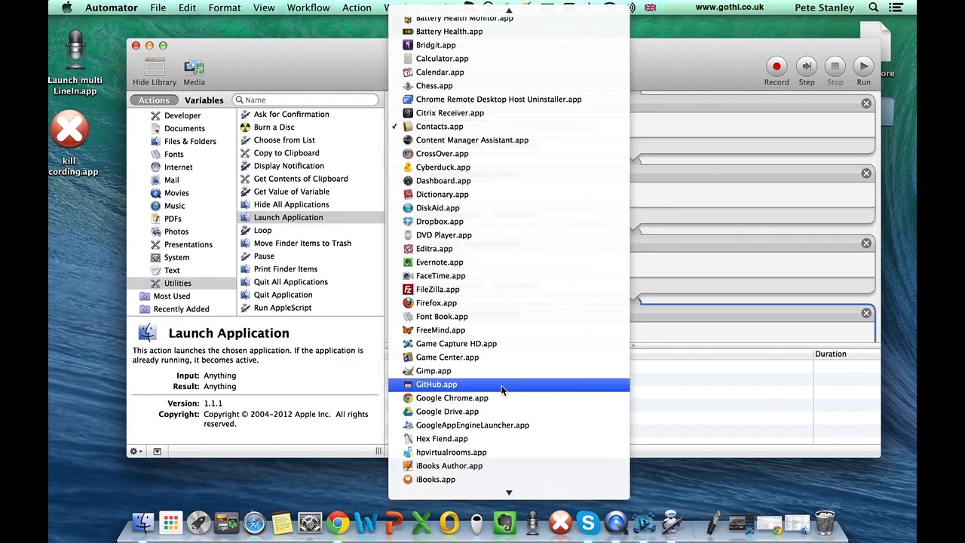
scroll(503, 390, "down", 15)
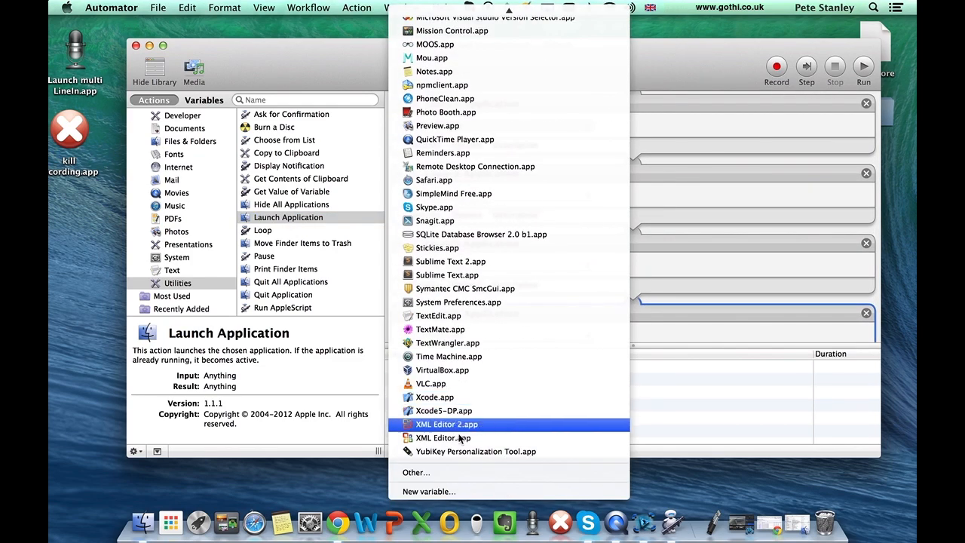
left_click(435, 472)
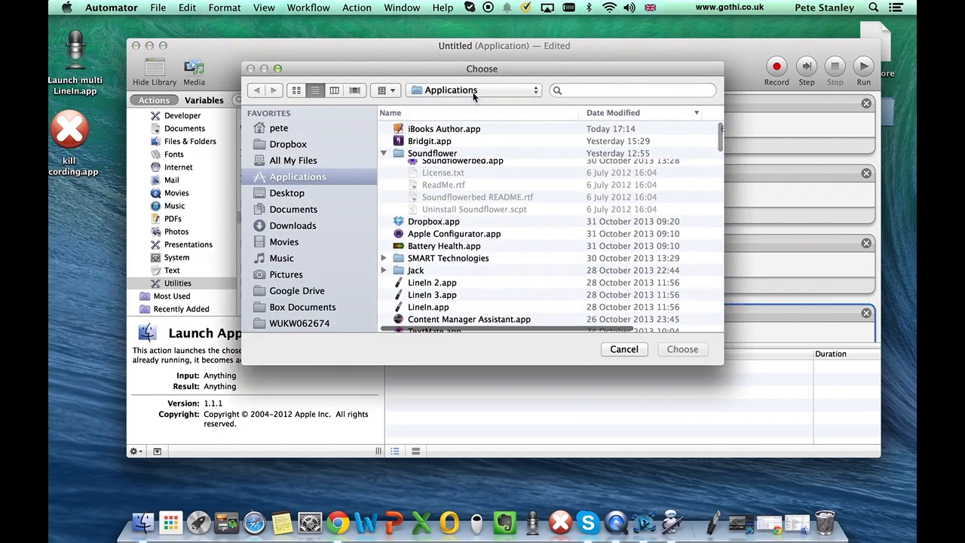
double_click(453, 167)
Set the second, third and fourth Launch Application actions to LineIn.app, LineIn 2.app and LineIn 3.app respectively.
left_click(454, 197)
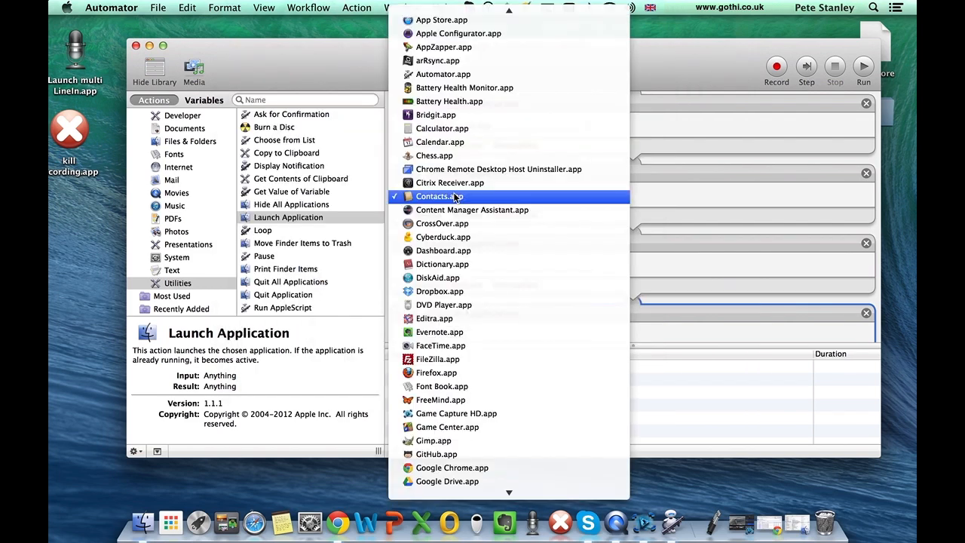
scroll(463, 189, "down", 10)
left_click(449, 135)
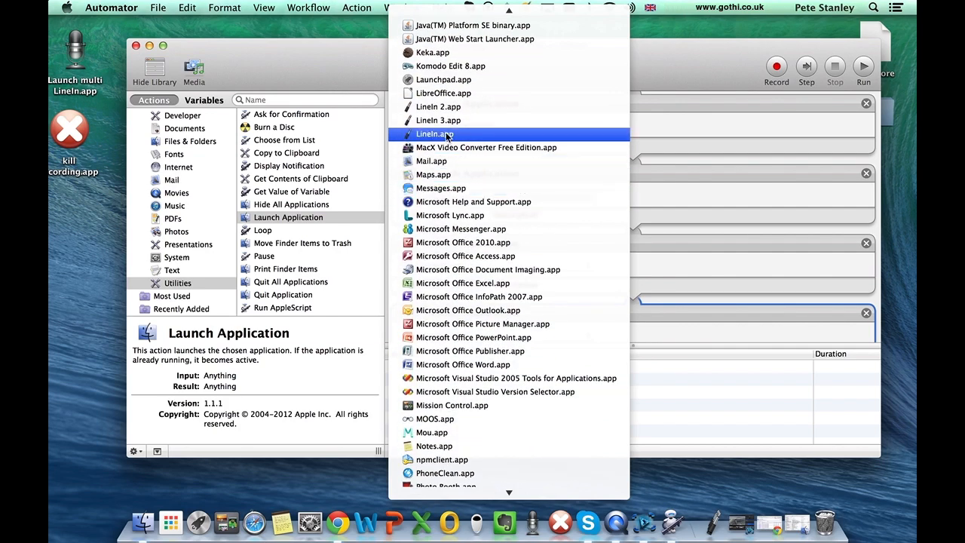
left_click(457, 265)
scroll(458, 273, "down", 10)
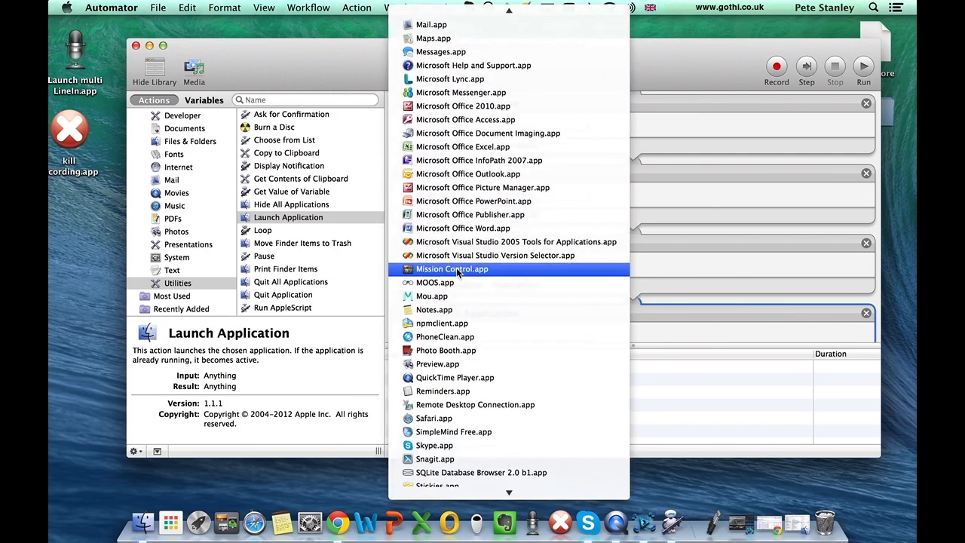
scroll(461, 270, "up", 10)
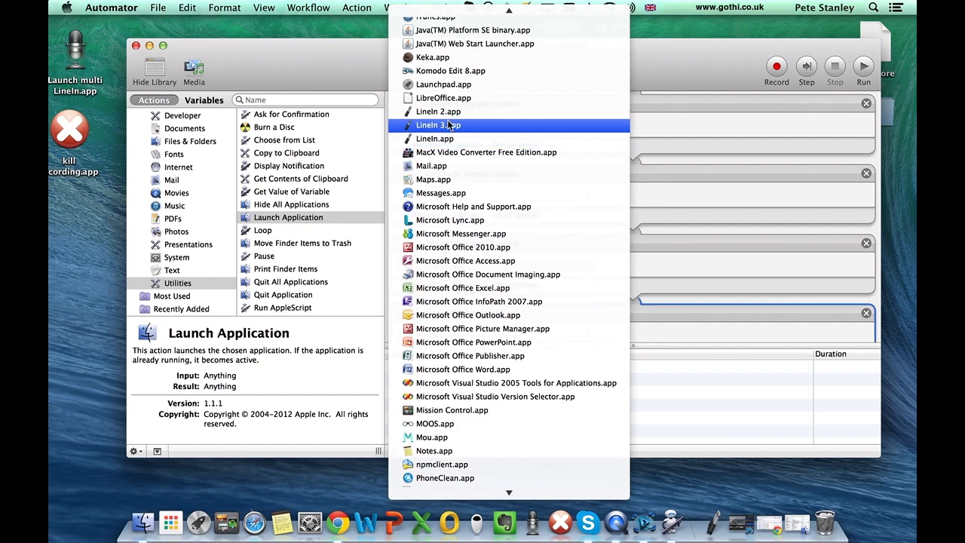
left_click(446, 114)
left_click(444, 335)
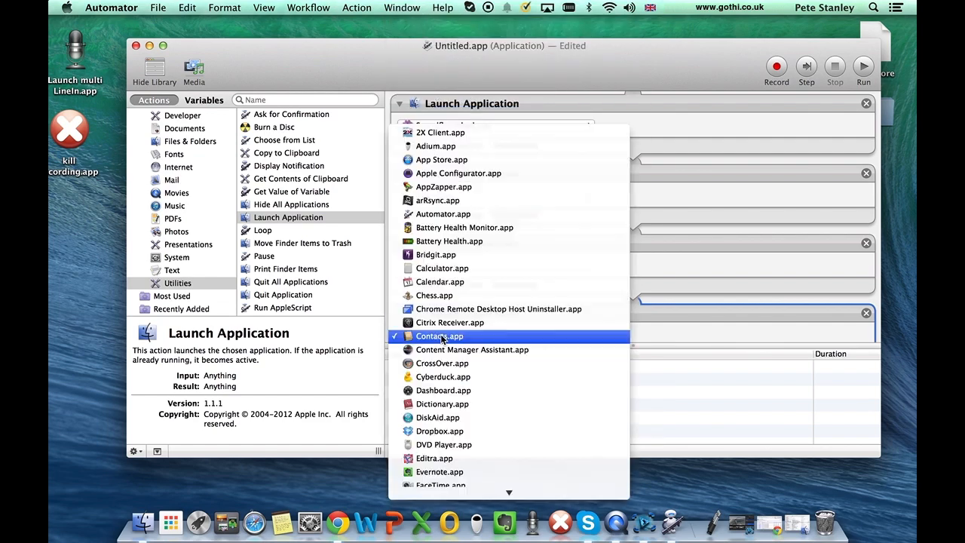
scroll(450, 304, "down", 15)
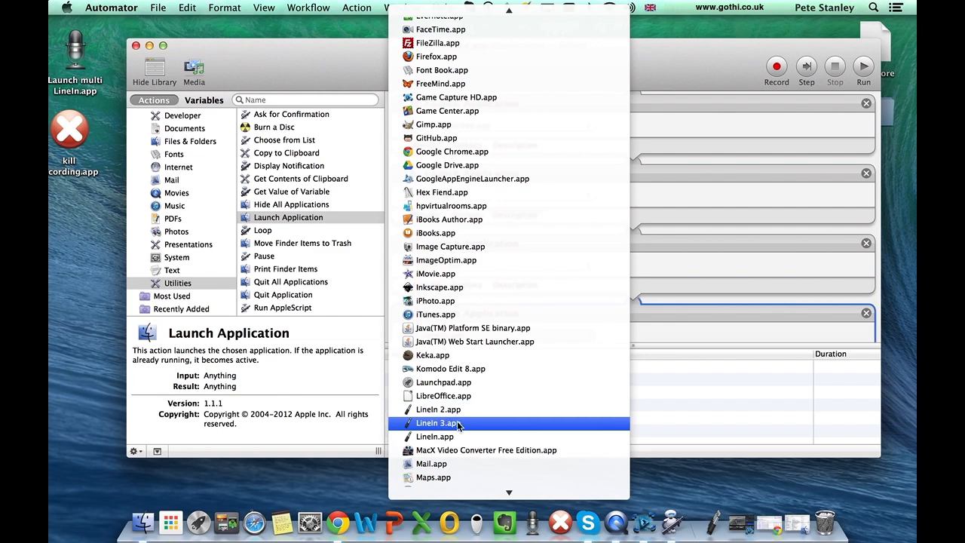
left_click(459, 423)
Export the launch workflow to the Desktop as "start recording.app".
left_click(157, 8)
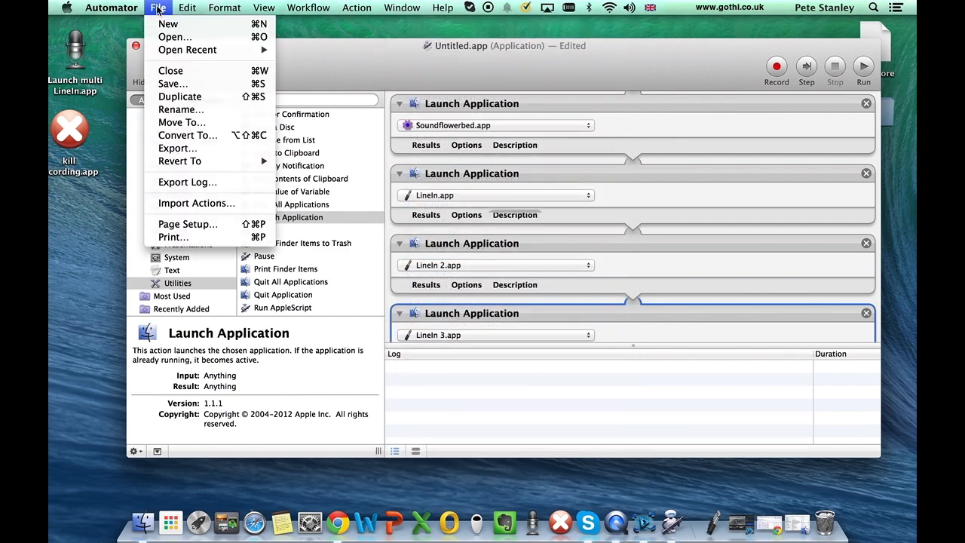
left_click(176, 148)
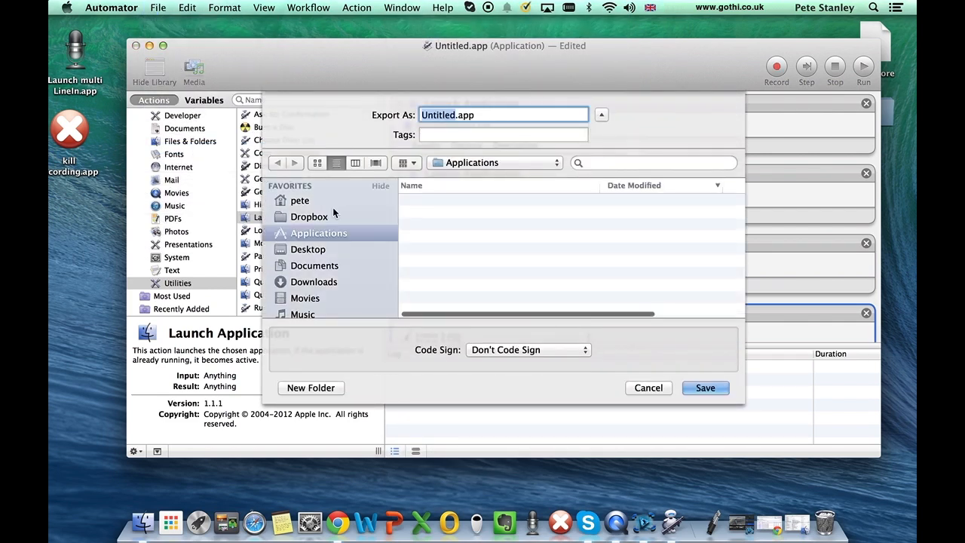
left_click(309, 249)
type("start record")
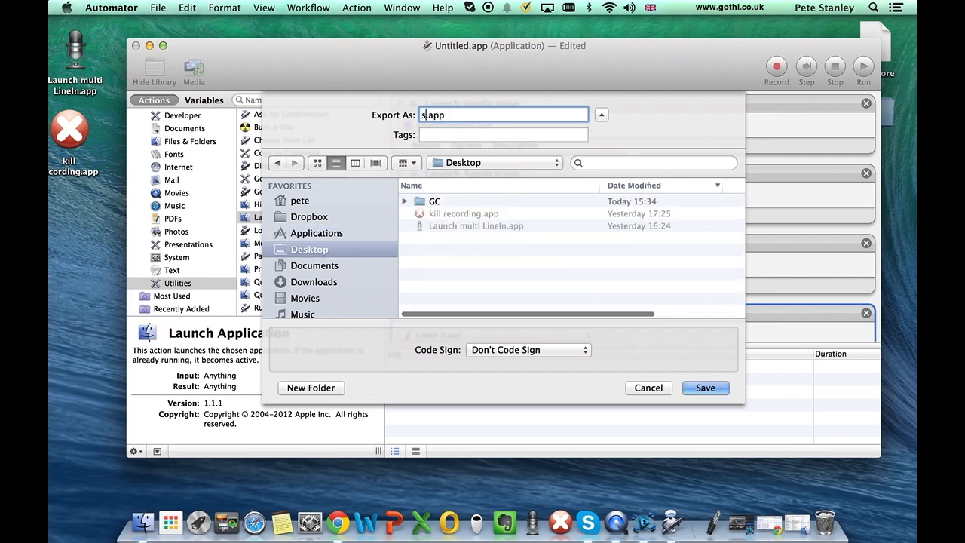
type("ing")
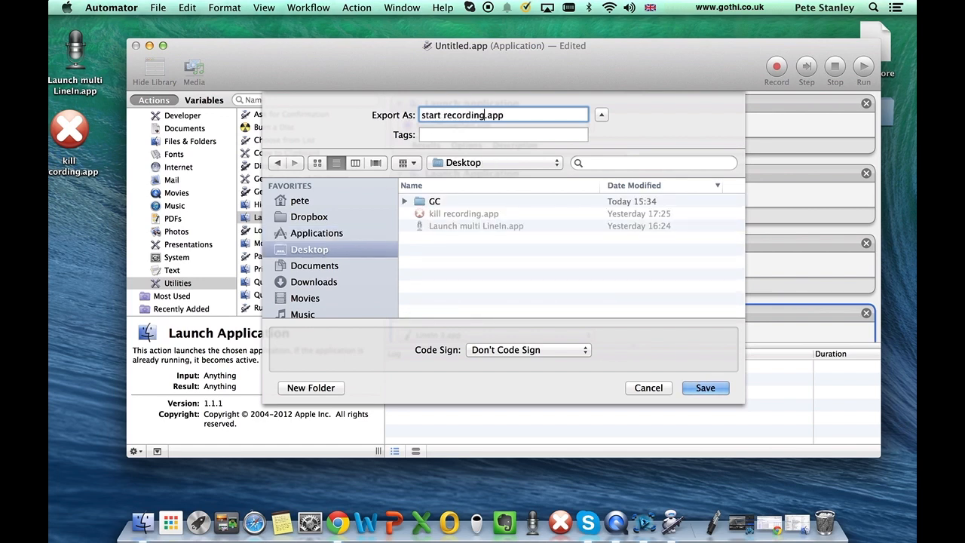
key("Return")
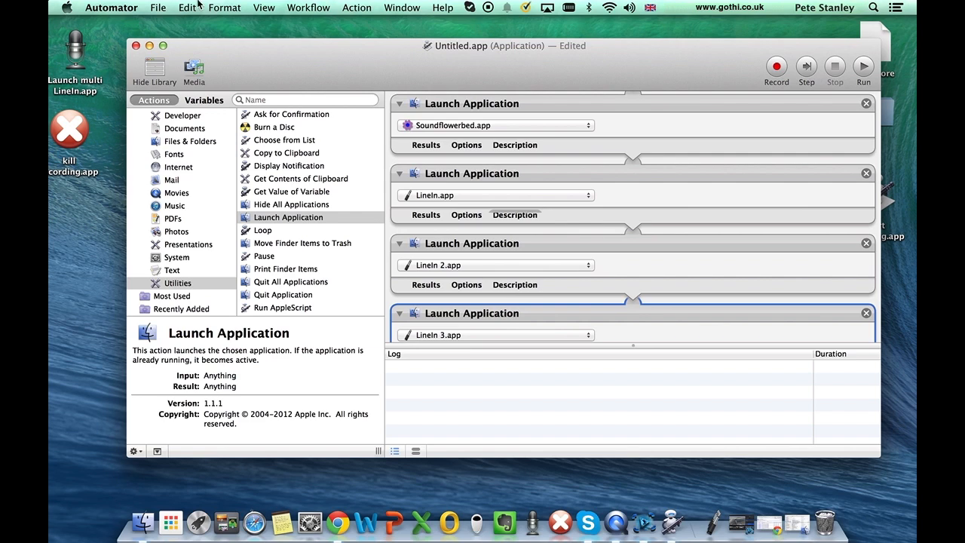
Create a new document of type Application and add the Ask for Confirmation action from the Utilities library.
left_click(158, 8)
left_click(167, 22)
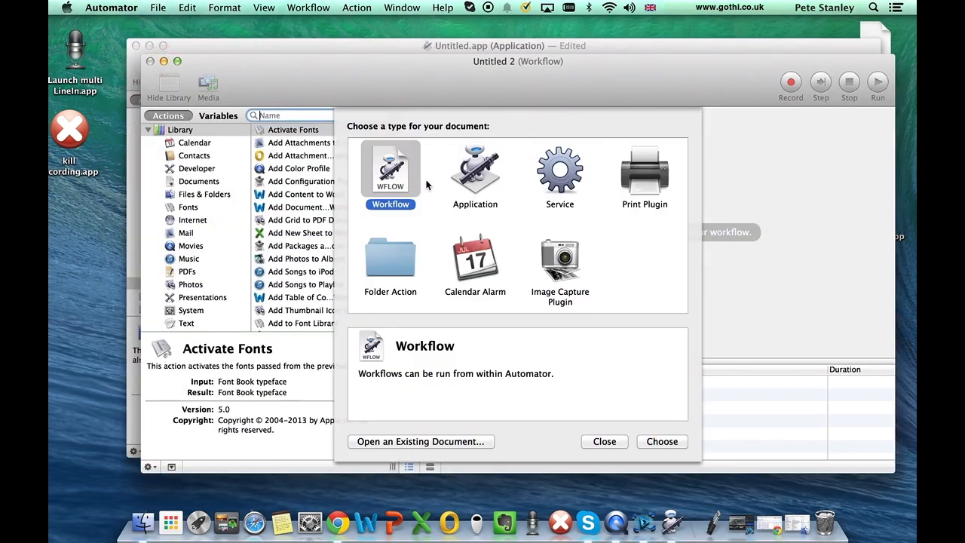
double_click(474, 168)
scroll(206, 284, "down", 3)
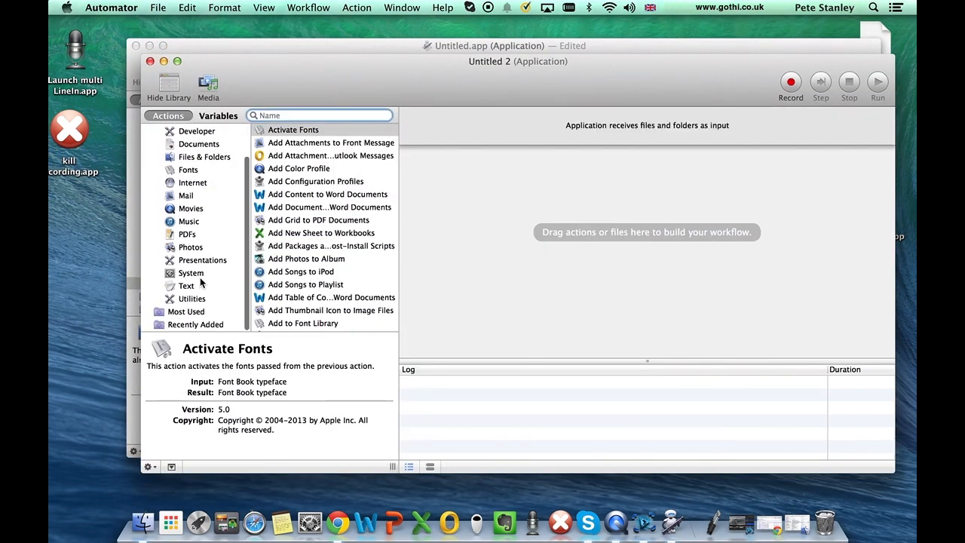
left_click(188, 299)
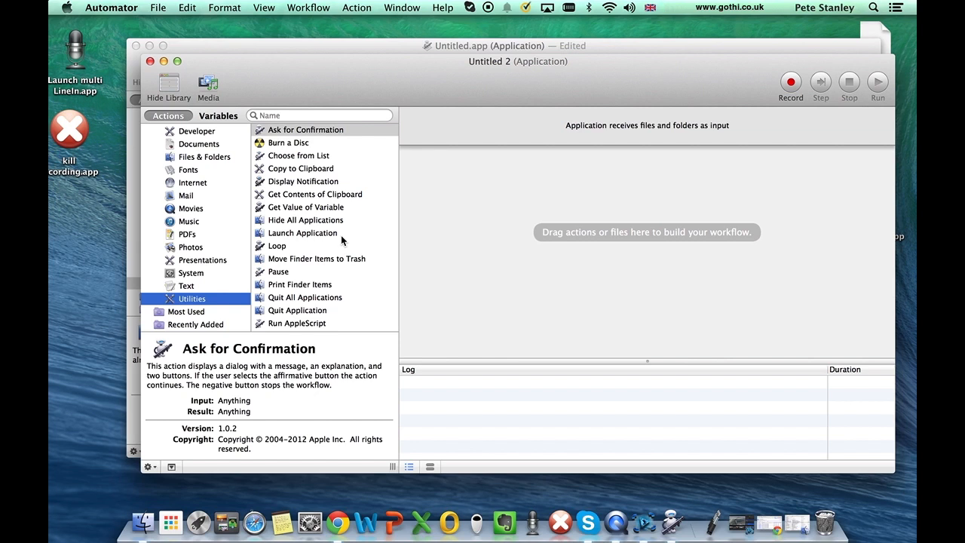
double_click(304, 131)
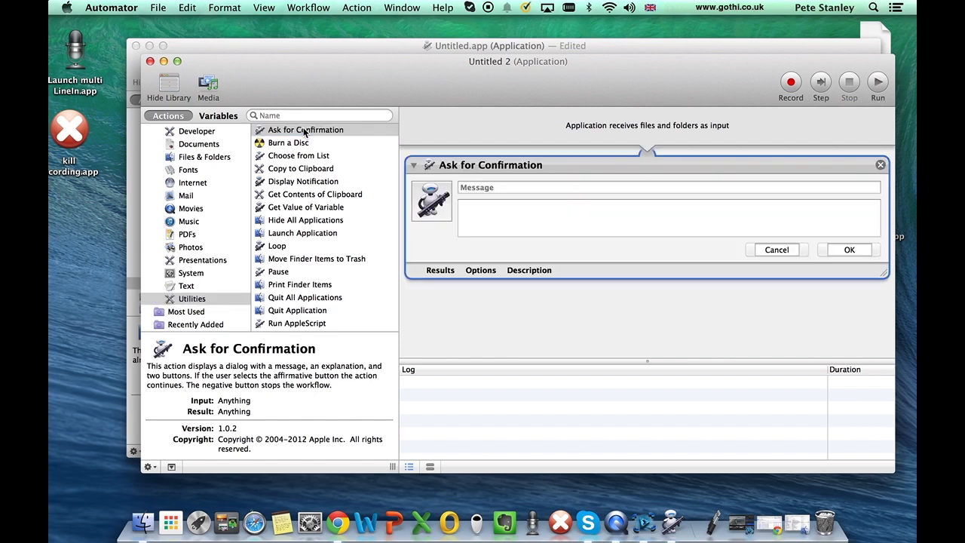
Fill in the confirmation with message "Alert", text "Do you want to stop recording", and rename its Cancel and OK choices "No" and "Yes".
left_click(486, 187)
type("Alert")
key("Tab")
type("Do you w")
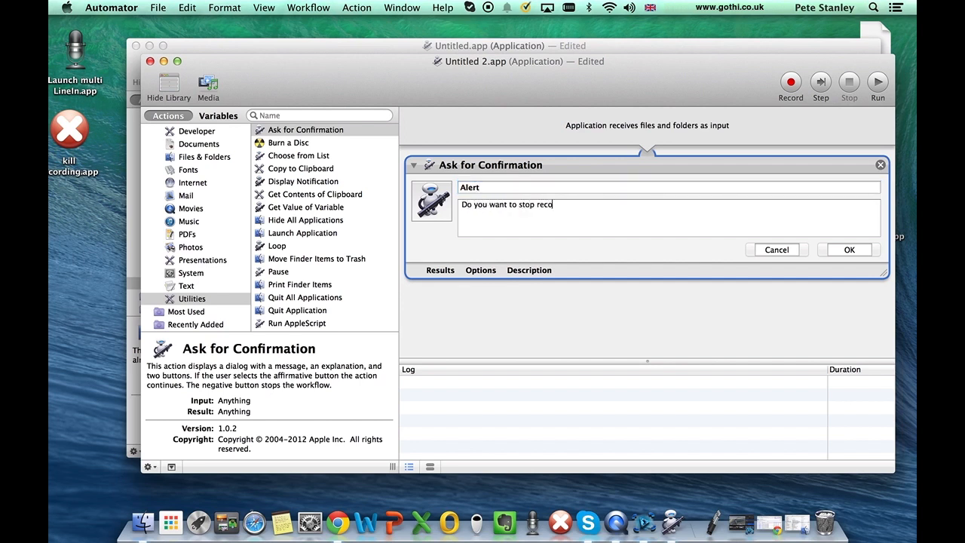
left_click(778, 247)
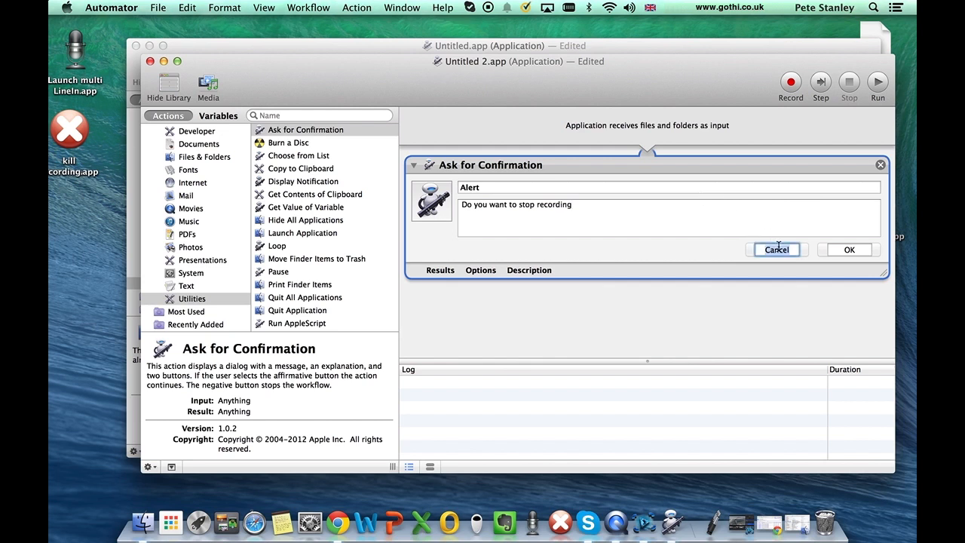
type("No")
key("Tab")
type("Y")
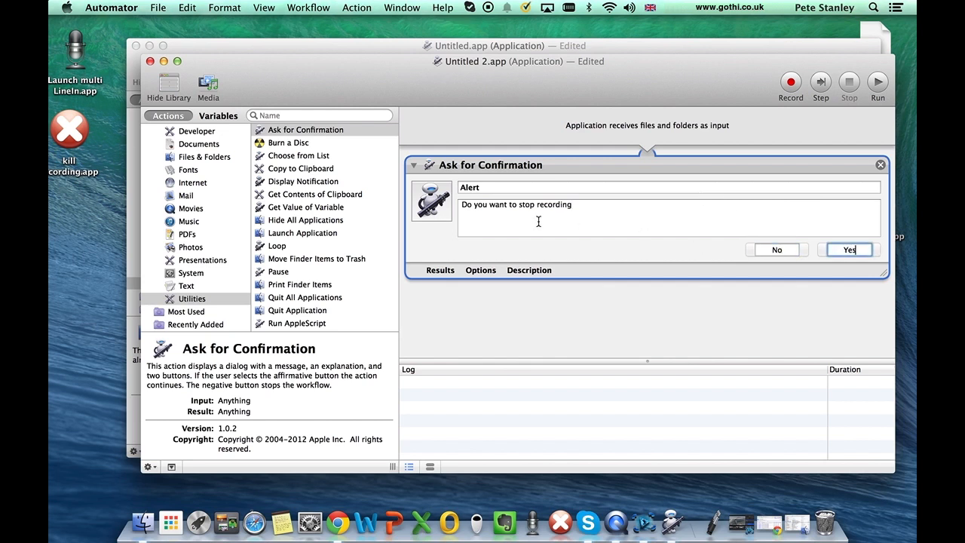
Add four Quit Application actions after the confirmation in the workflow.
double_click(306, 311)
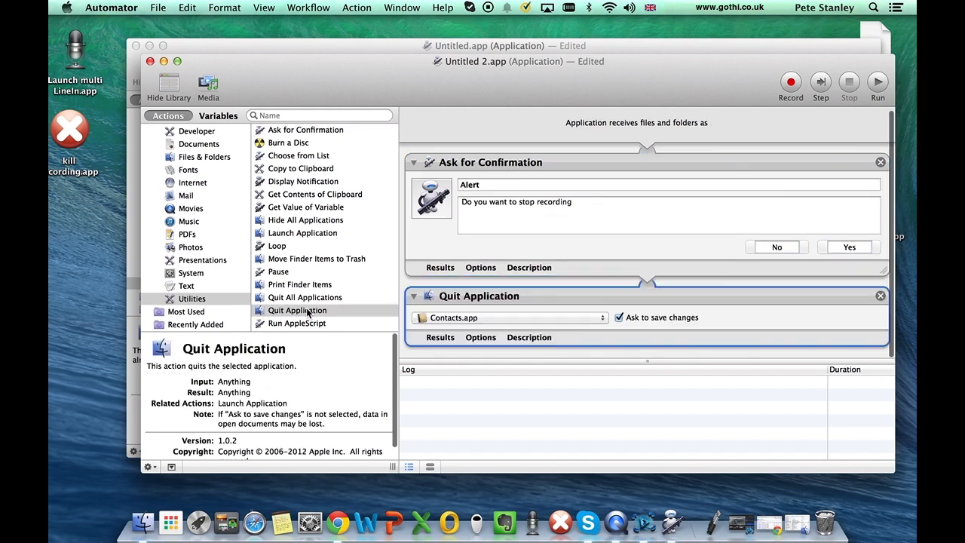
double_click(308, 311)
double_click(308, 312)
double_click(307, 311)
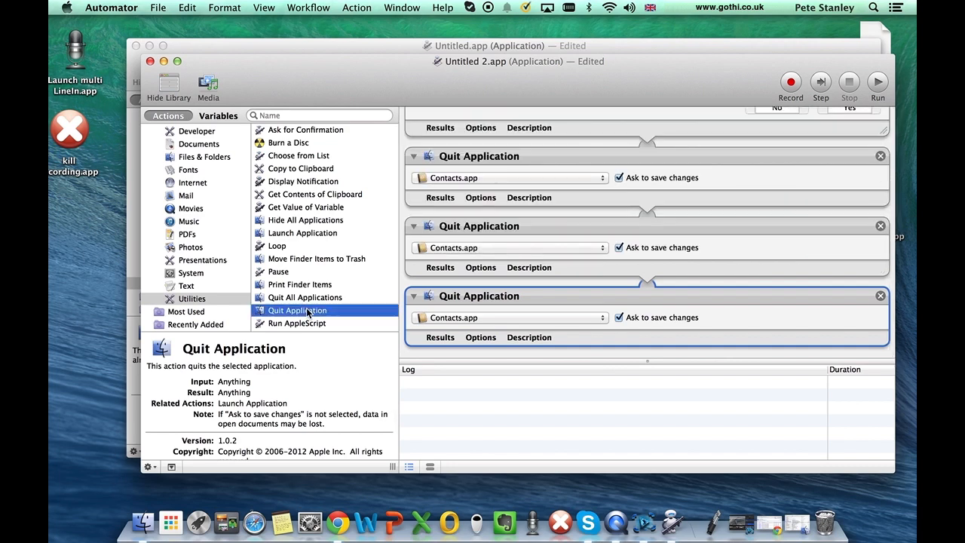
Set the first three Quit Application actions to LineIn 3.app, LineIn 2.app and LineIn.app, in that order.
scroll(475, 279, "up", 2)
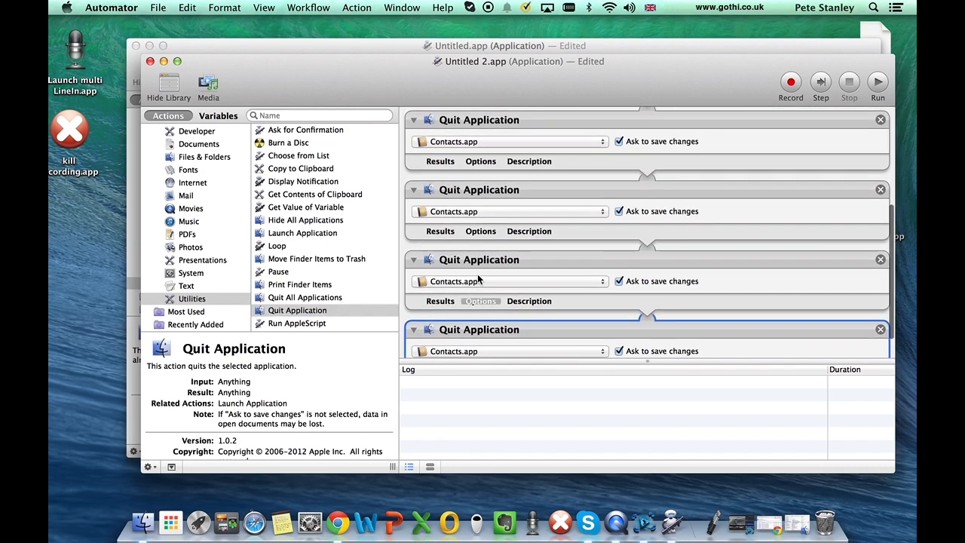
left_click(524, 142)
scroll(509, 320, "down", 8)
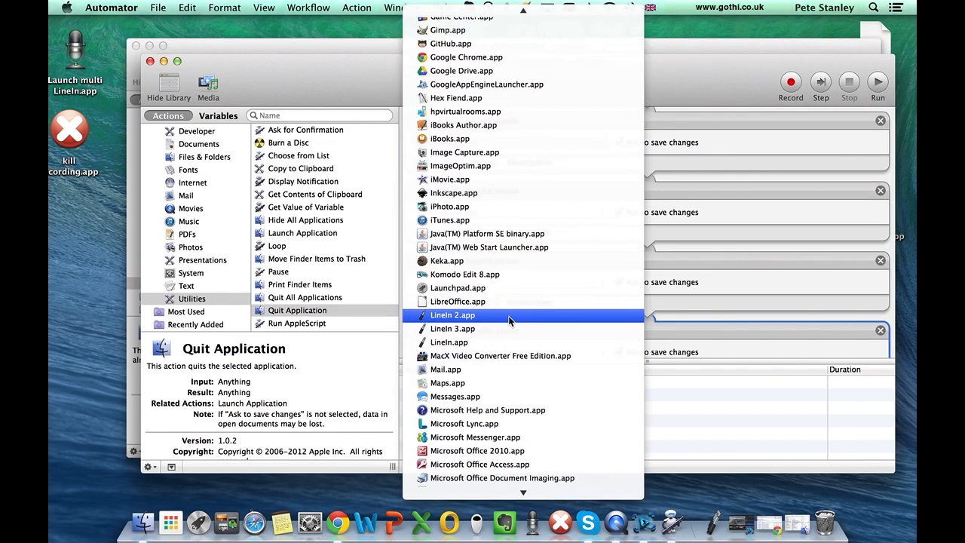
left_click(493, 328)
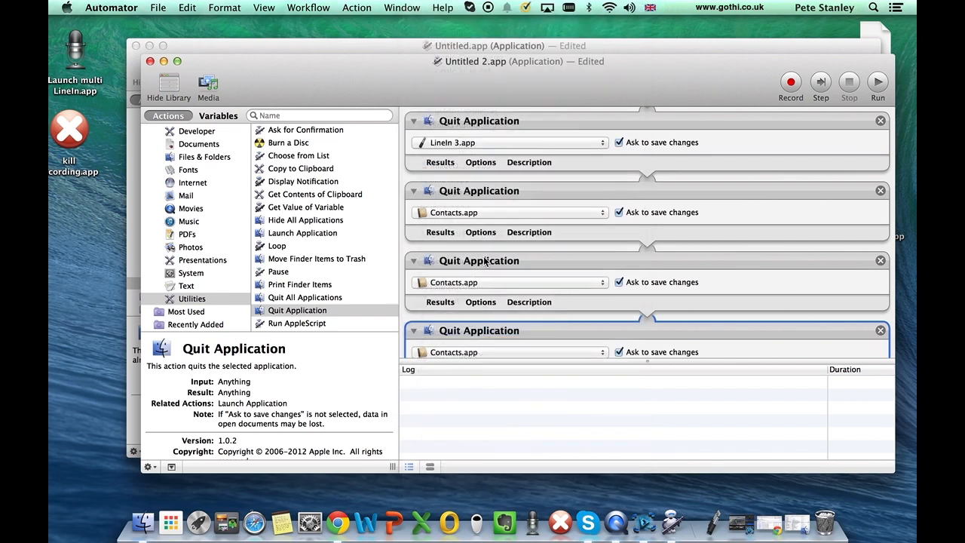
left_click(479, 215)
scroll(479, 362, "down", 10)
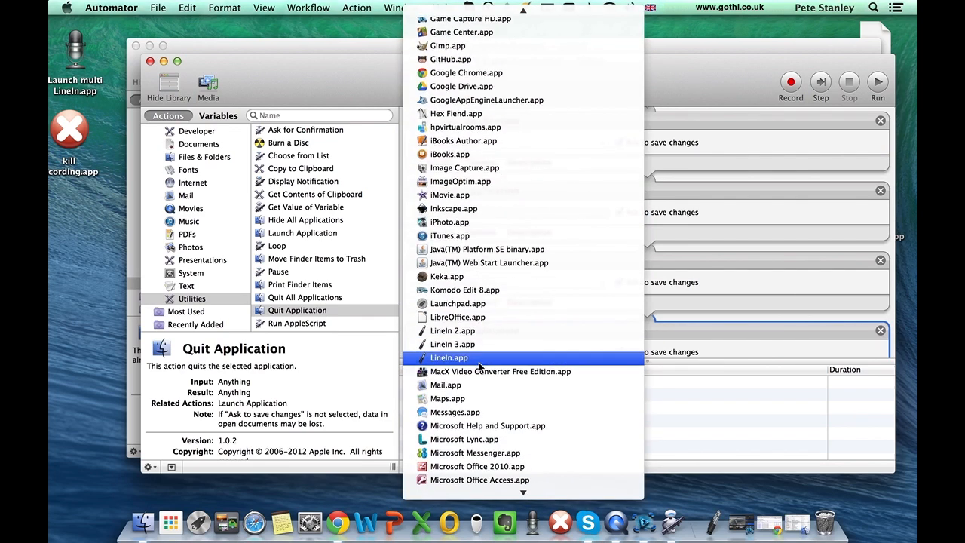
left_click(462, 332)
left_click(472, 282)
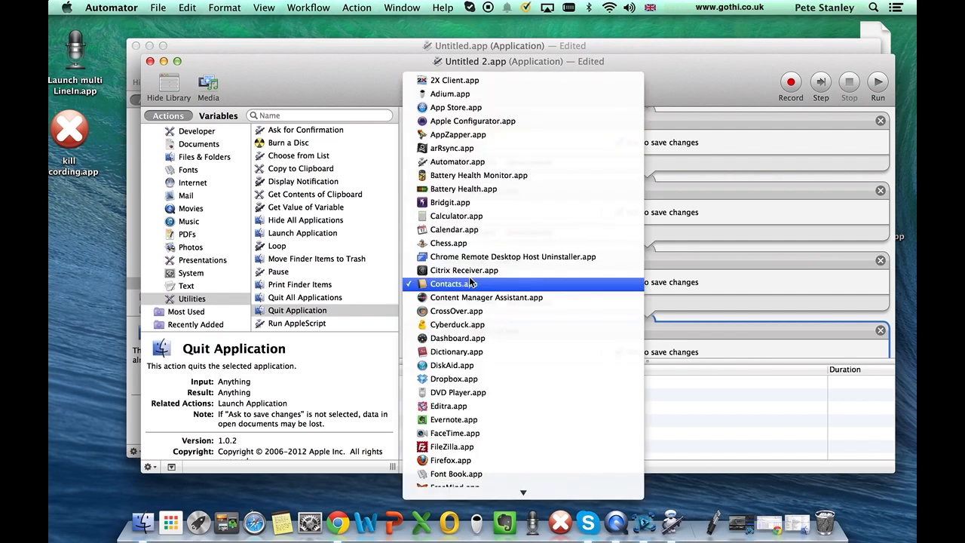
scroll(472, 284, "down", 10)
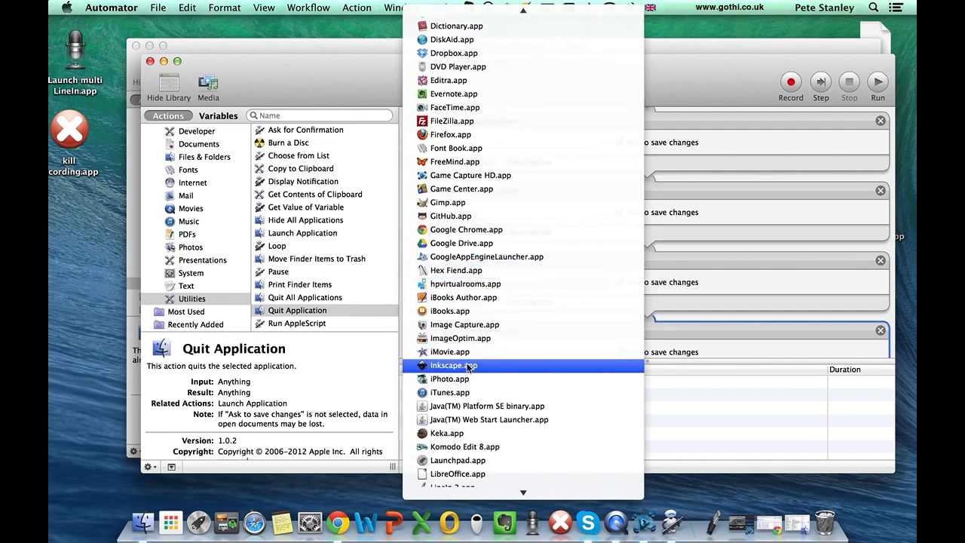
scroll(468, 332, "down", 5)
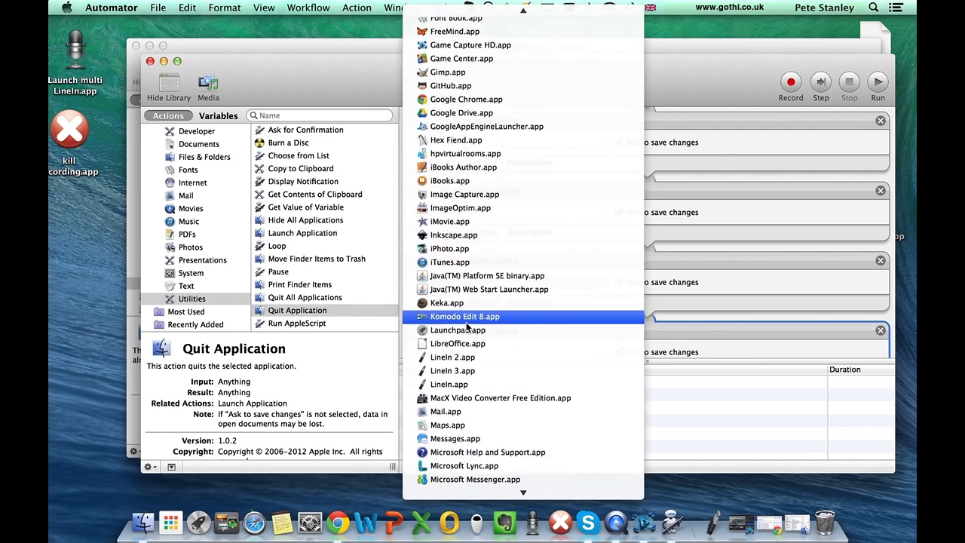
left_click(462, 385)
Set the fourth Quit Application action to Soundflowerbed.app from the Soundflower folder in Applications.
left_click(508, 352)
scroll(486, 347, "down", 10)
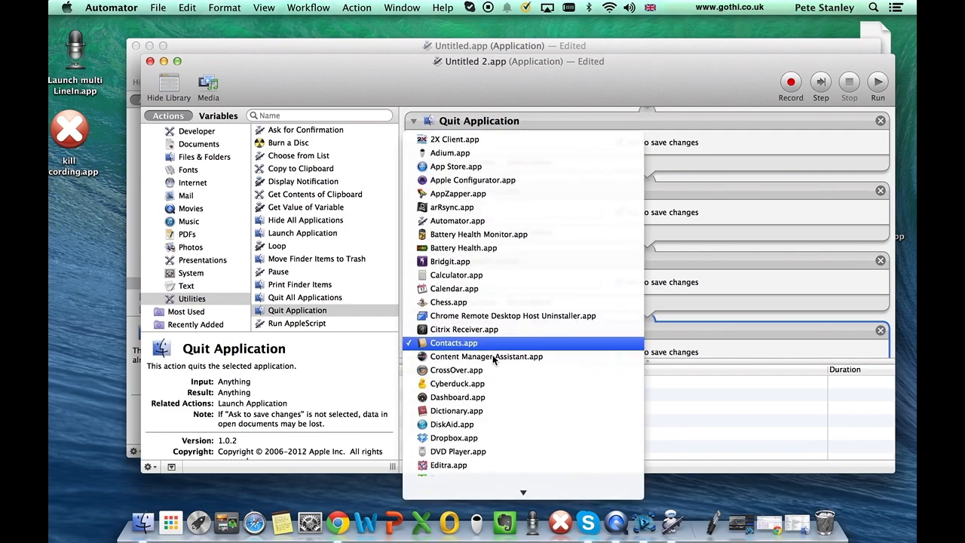
scroll(494, 359, "down", 15)
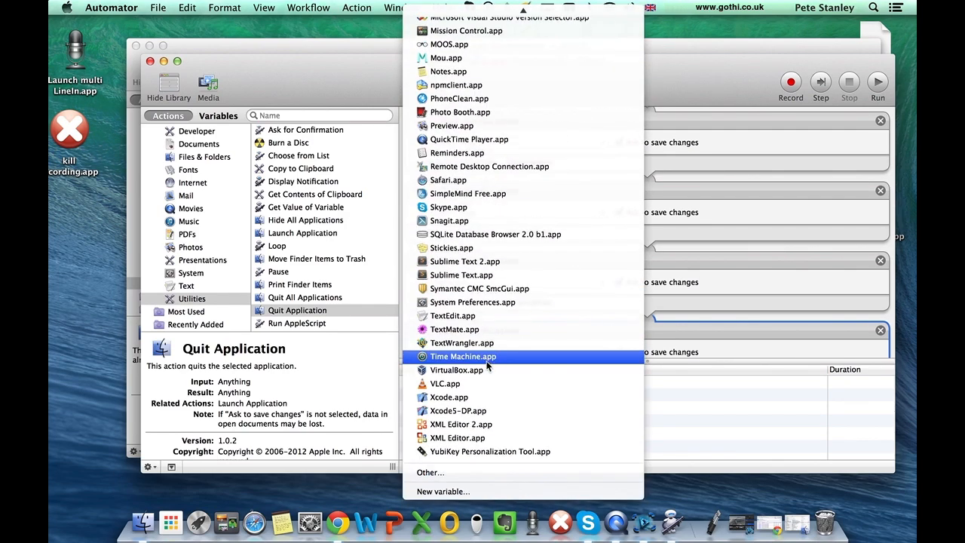
left_click(452, 473)
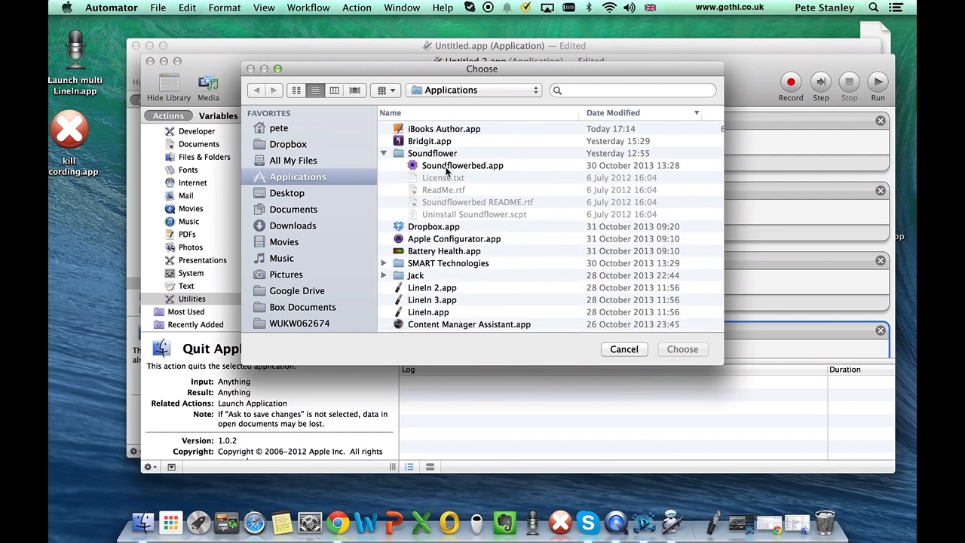
double_click(446, 167)
Export the quit workflow to the Desktop as "stop recording.app".
left_click(167, 9)
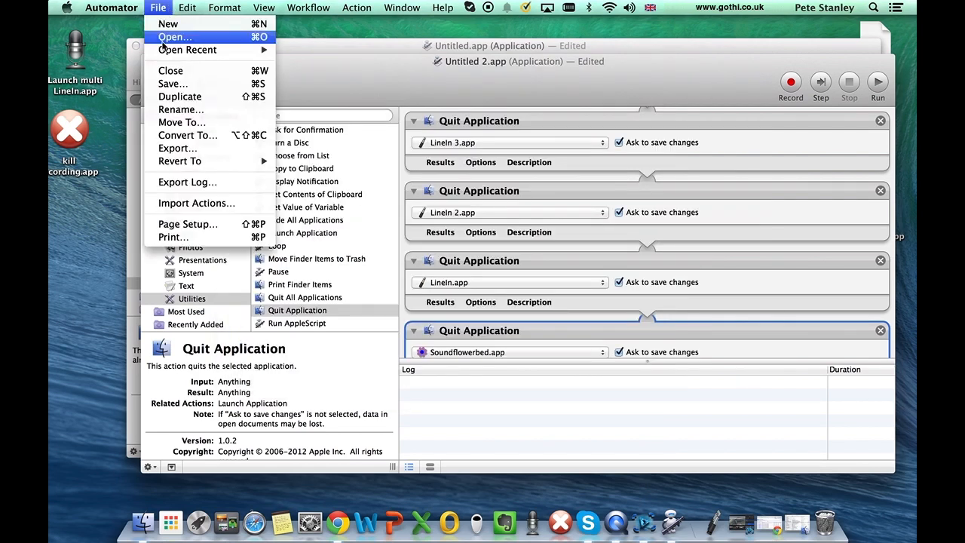
left_click(178, 147)
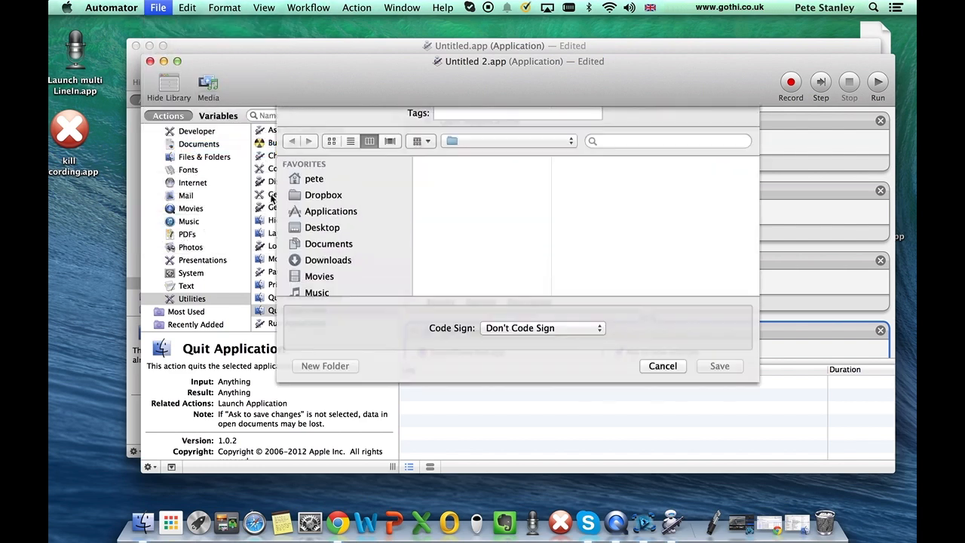
left_click(322, 266)
type("stop recording.app")
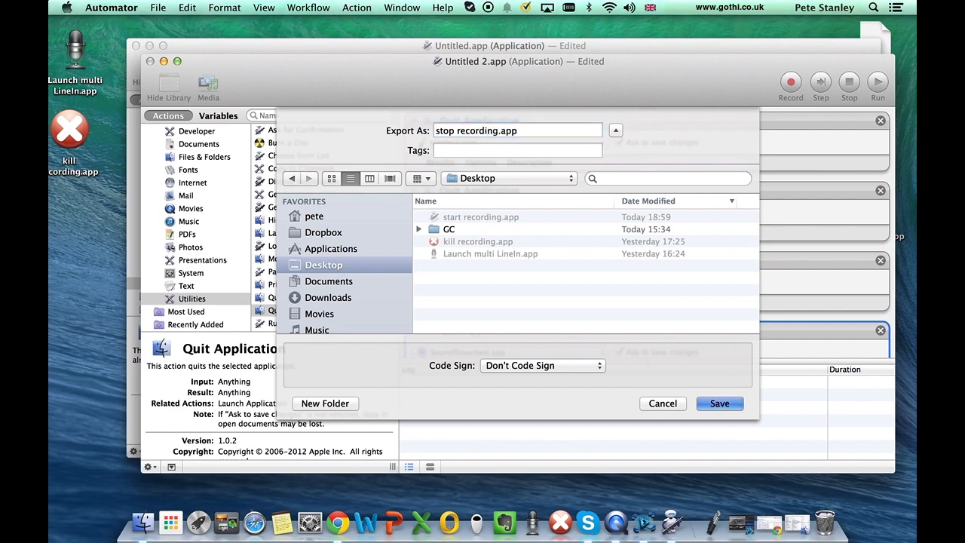
key("Return")
Minimise both workflow windows and run start recording.app from the desktop, spreading out the LineIn windows it opens.
left_click(164, 61)
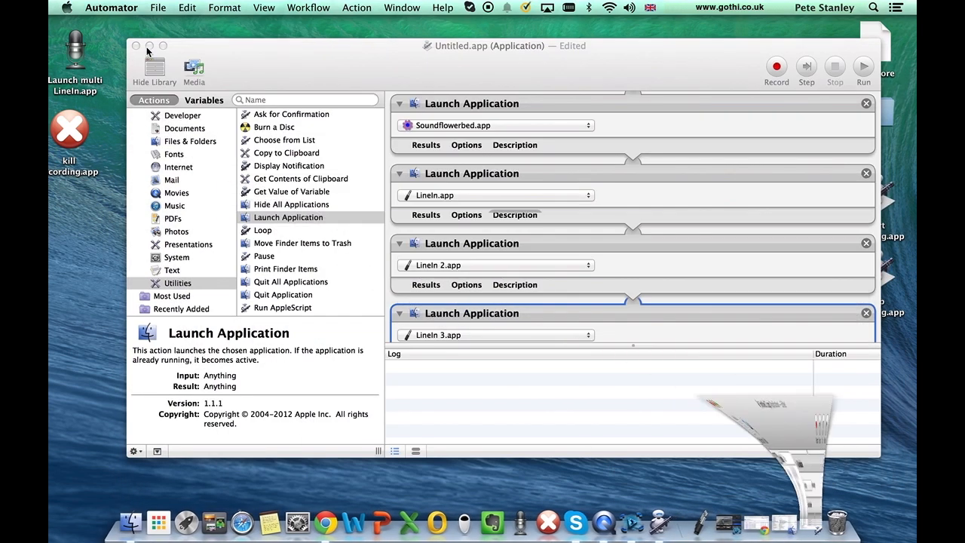
left_click(149, 46)
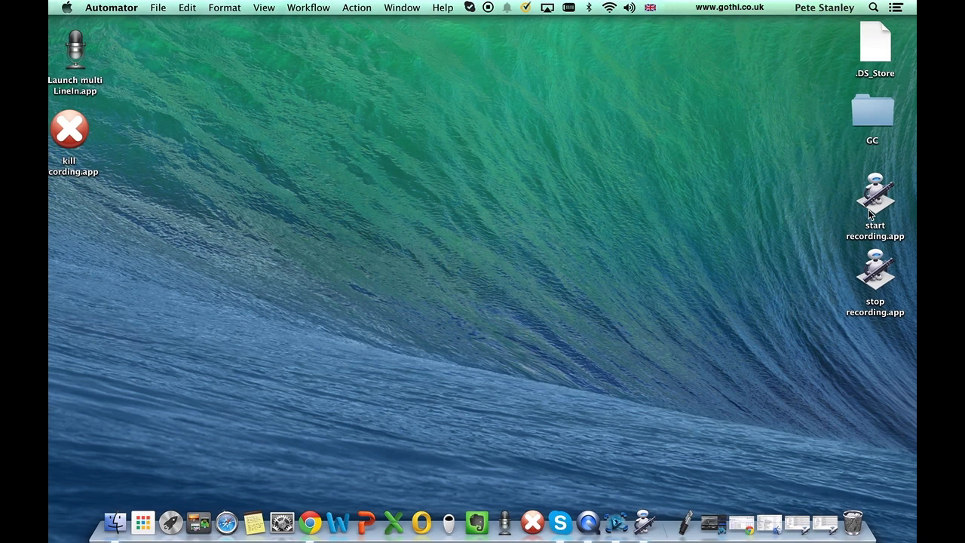
double_click(869, 214)
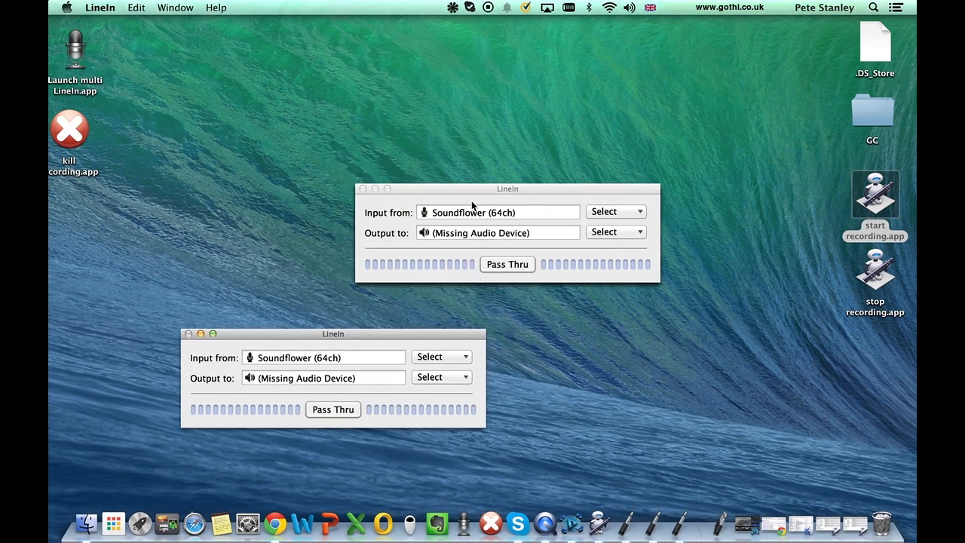
left_click_drag(468, 187, 284, 69)
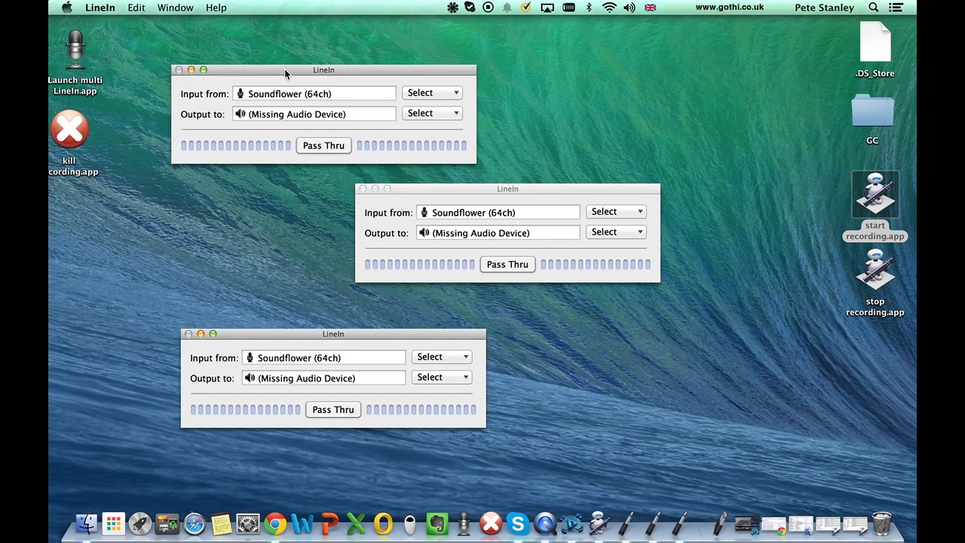